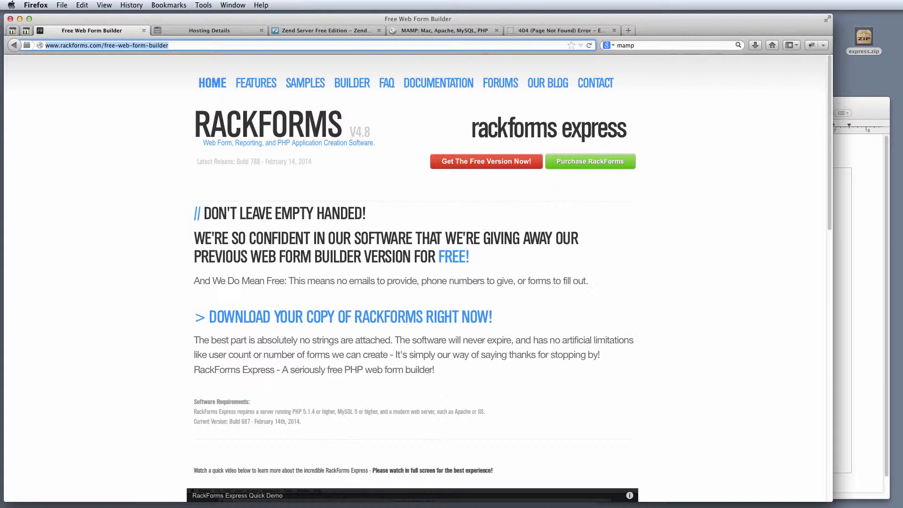
Look through the Zend Server, MAMP and Hosting Details browser tabs.
left_click(331, 31)
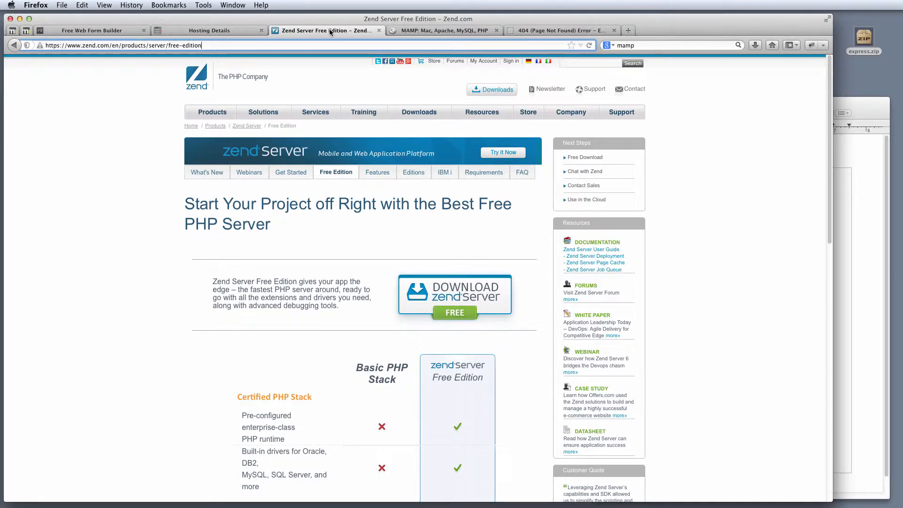
left_click(420, 31)
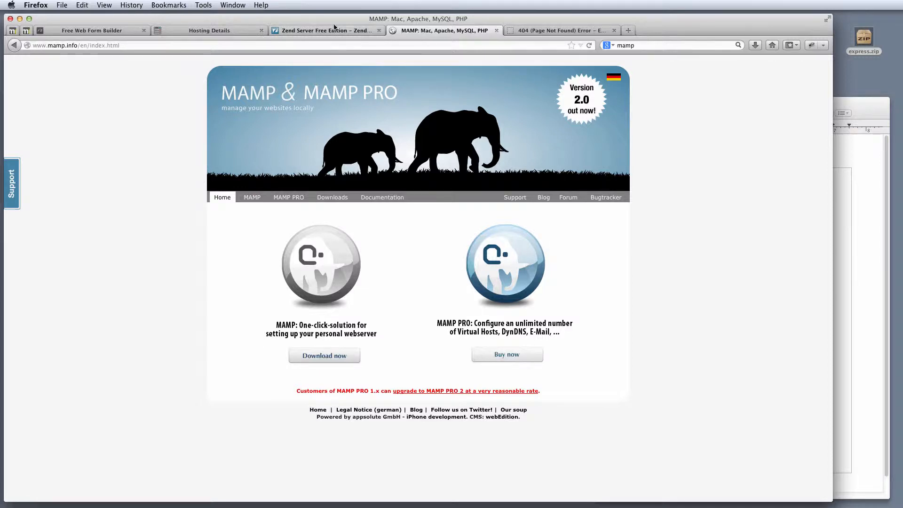
left_click(234, 31)
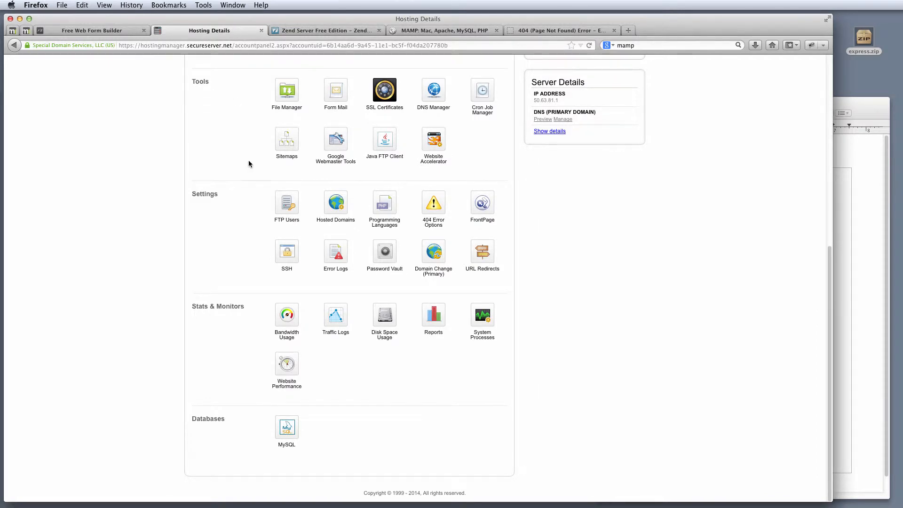
scroll(248, 160, "up", 10)
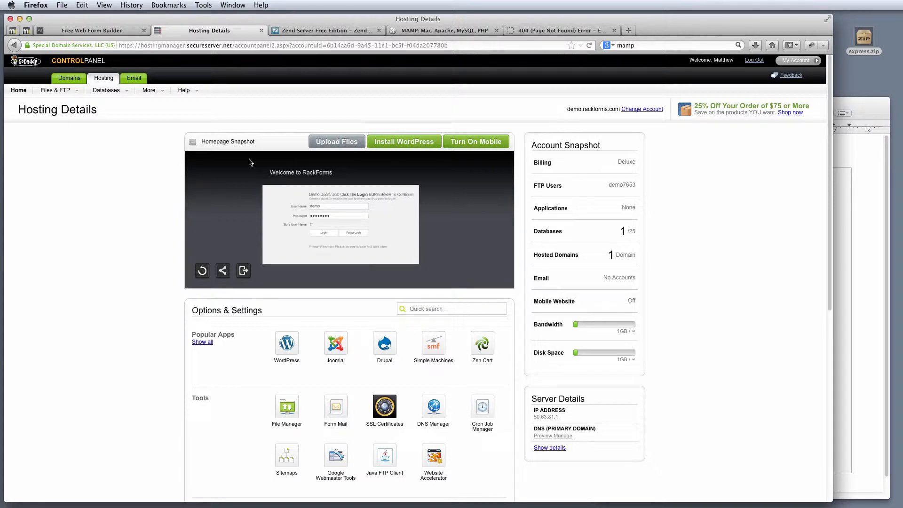
Revisit the RackForms download page and its address, then return to the Hosting Details page.
left_click(101, 31)
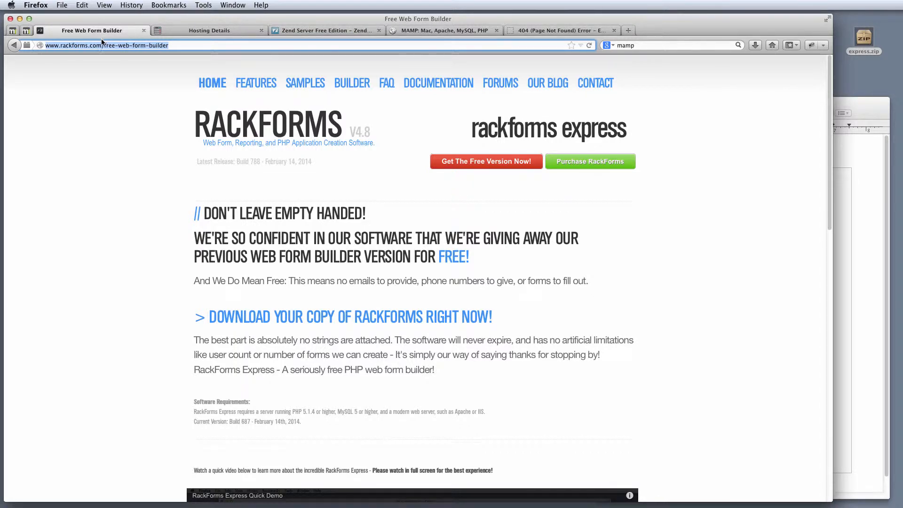
left_click(104, 45)
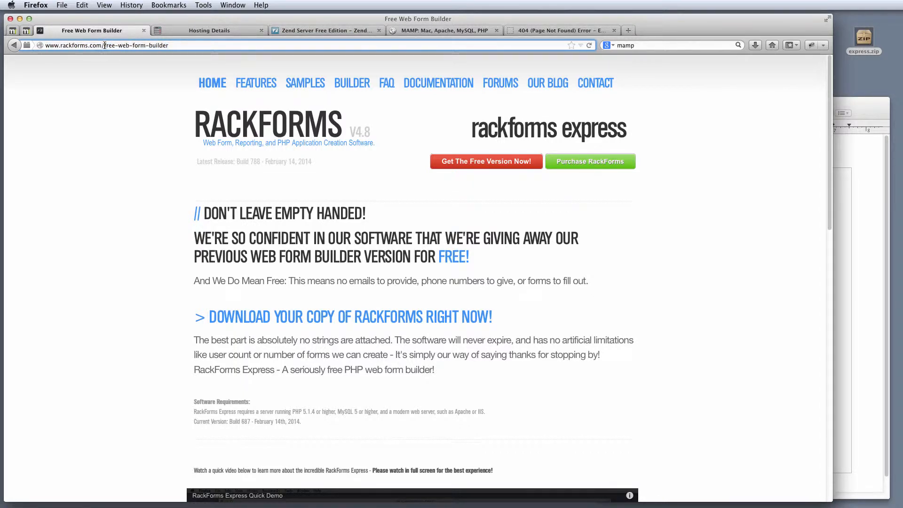
left_click_drag(103, 45, 188, 45)
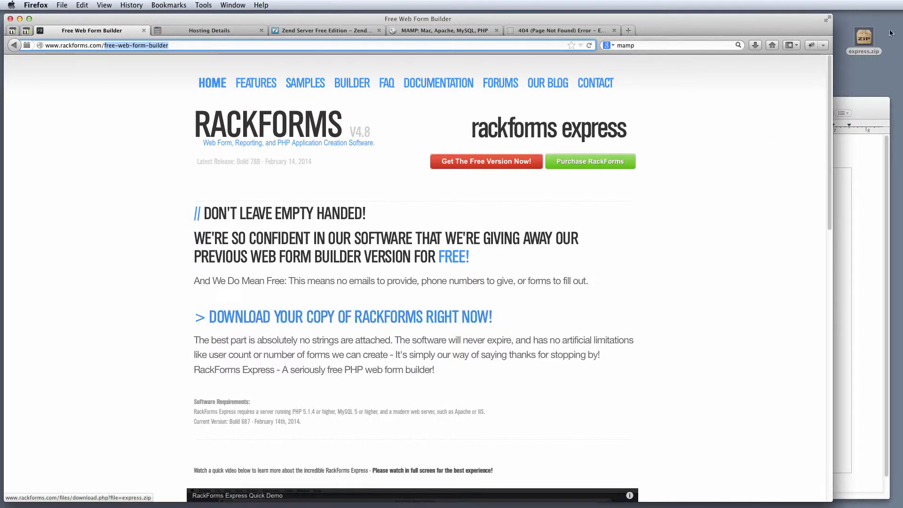
left_click(884, 73)
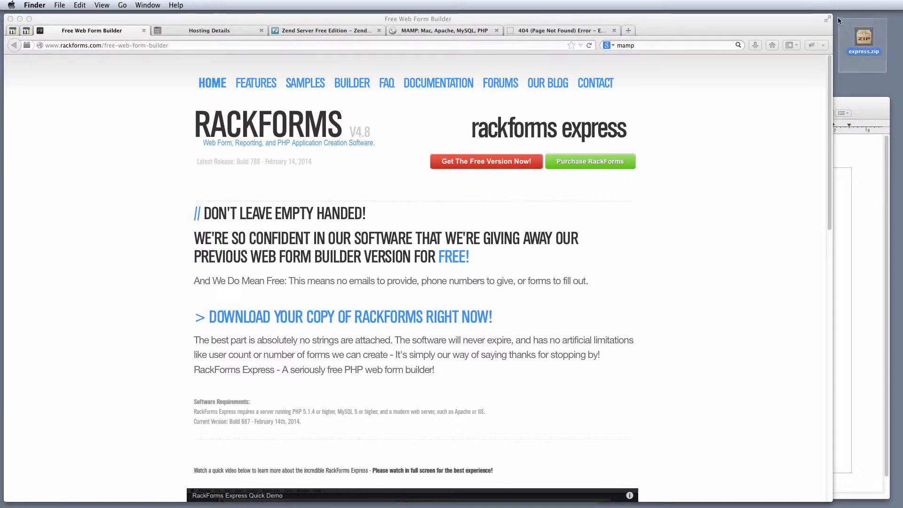
left_click(189, 35)
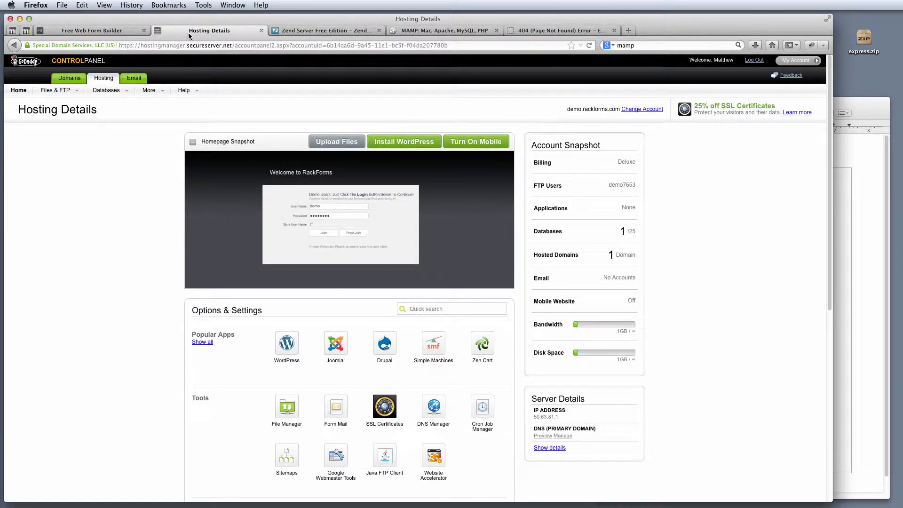
scroll(137, 226, "down", 4)
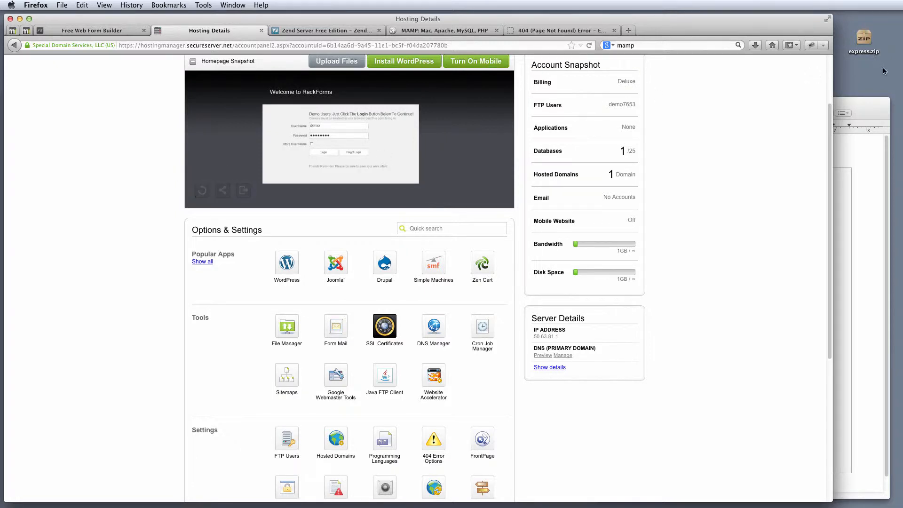
left_click(855, 22)
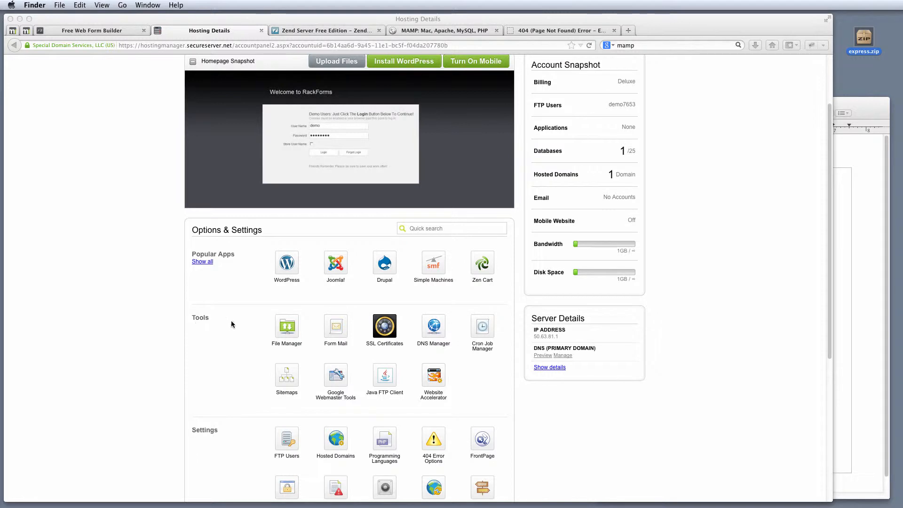
left_click(284, 333)
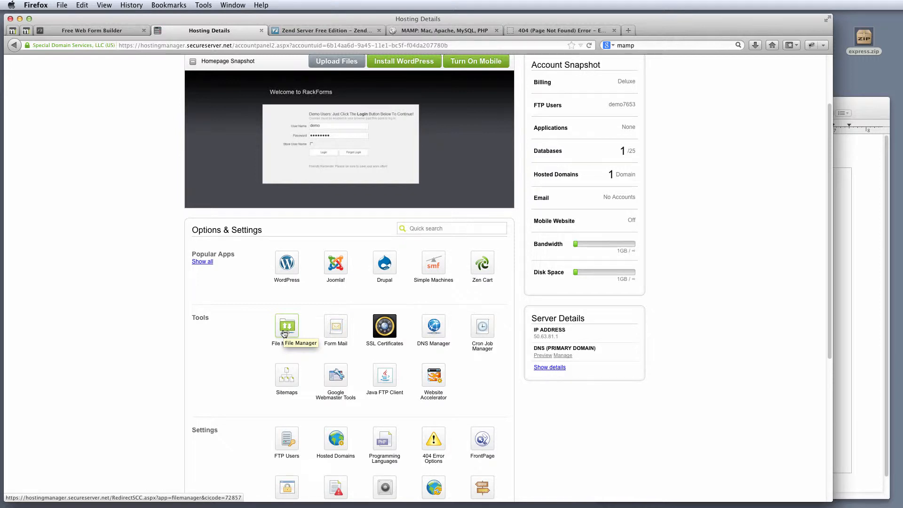
Upload express.zip (5.98 MB) from the Desktop to the html folder through File Manager.
left_click(284, 333)
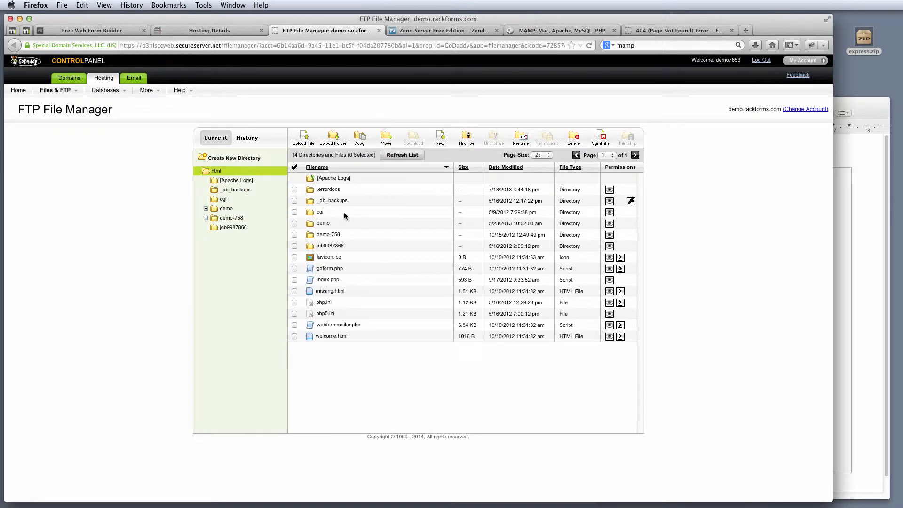
left_click(304, 138)
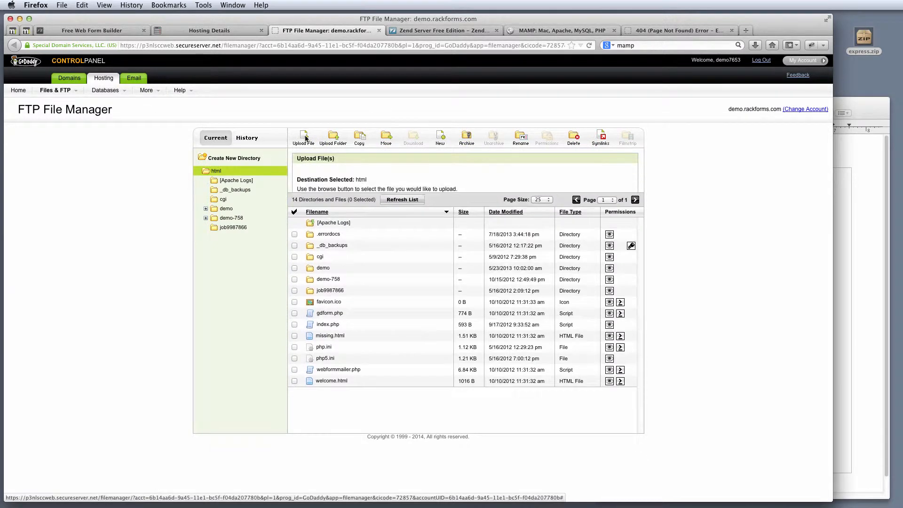
left_click(319, 199)
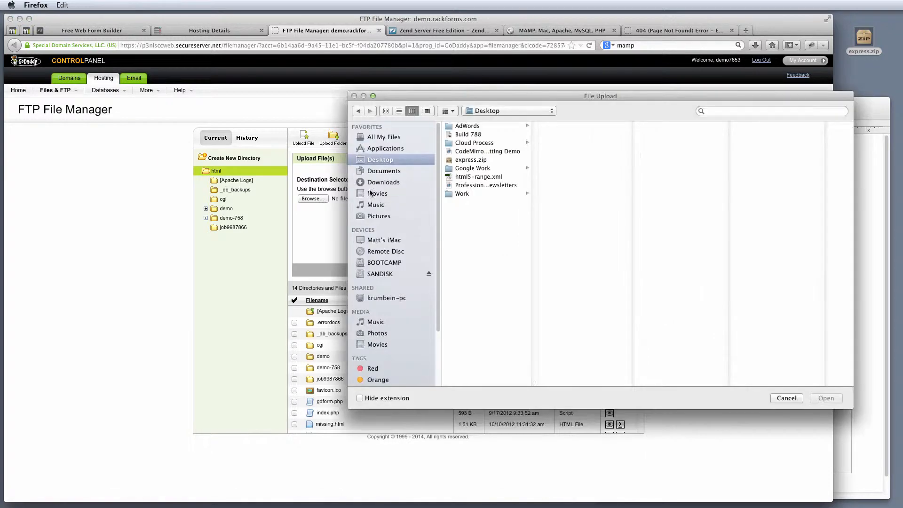
left_click(469, 161)
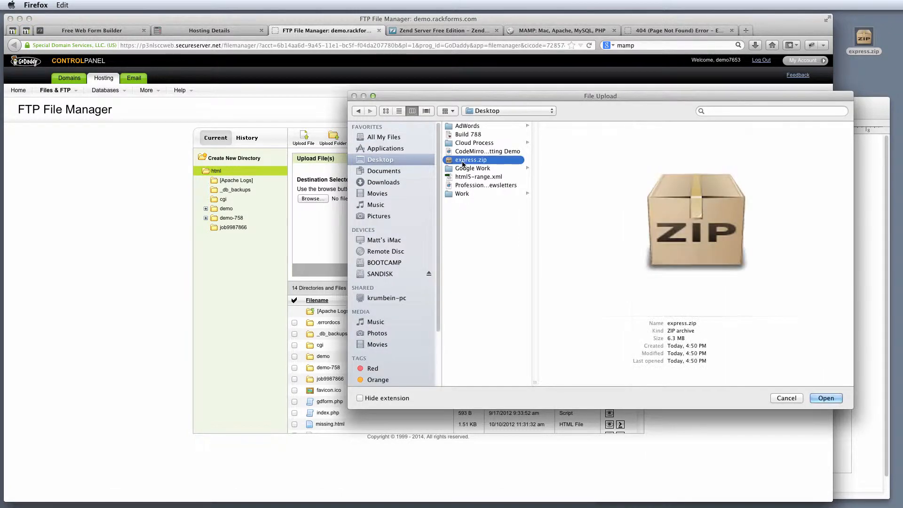
left_click(825, 397)
left_click(600, 271)
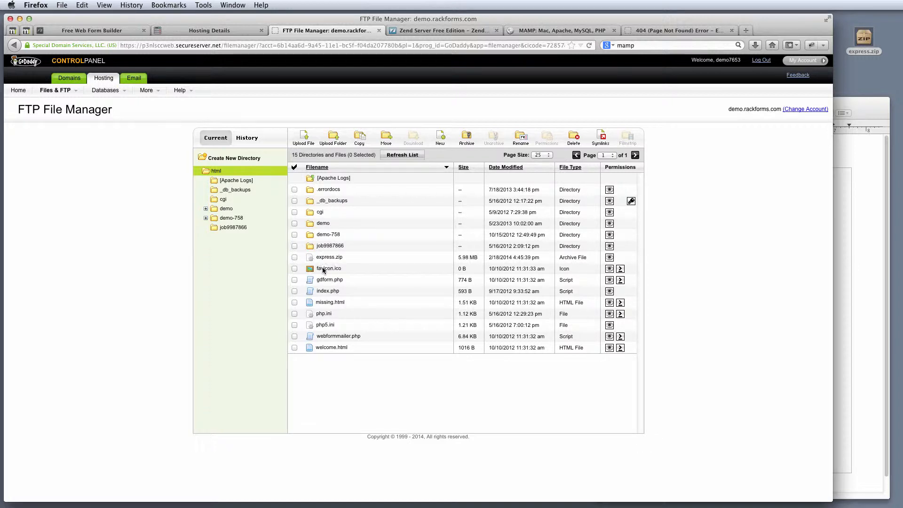
Unarchive express.zip with the destination left at the root '/'.
left_click(294, 257)
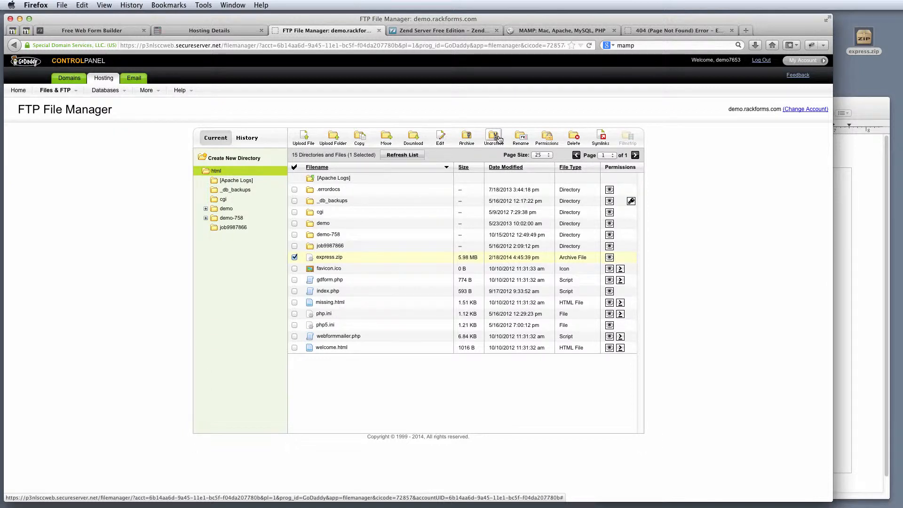
left_click(498, 139)
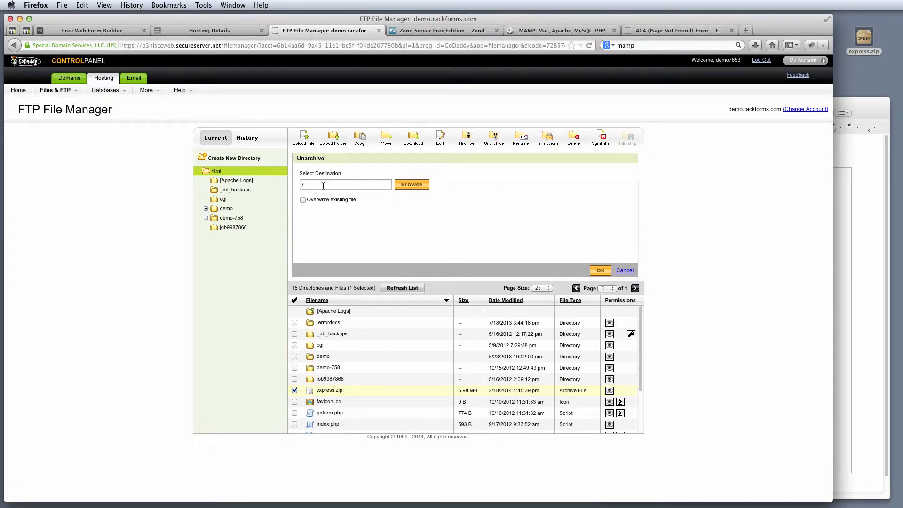
left_click(346, 184)
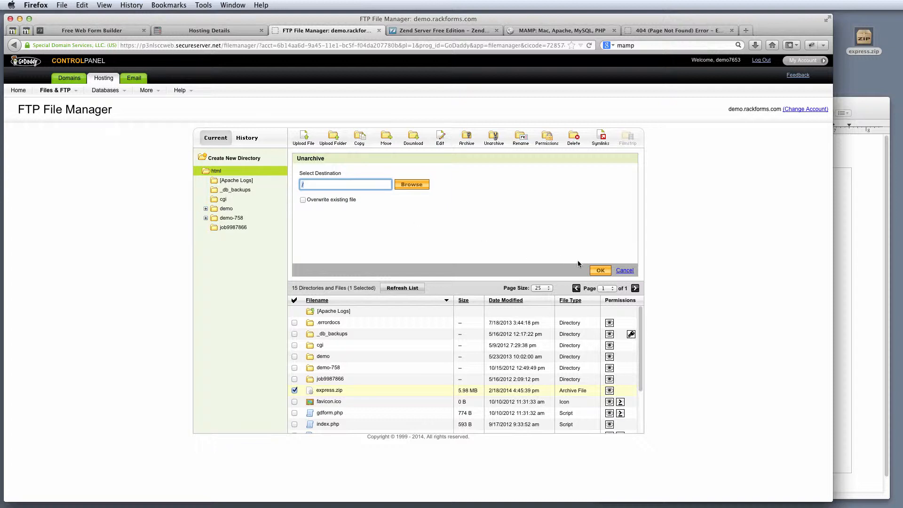
left_click(601, 271)
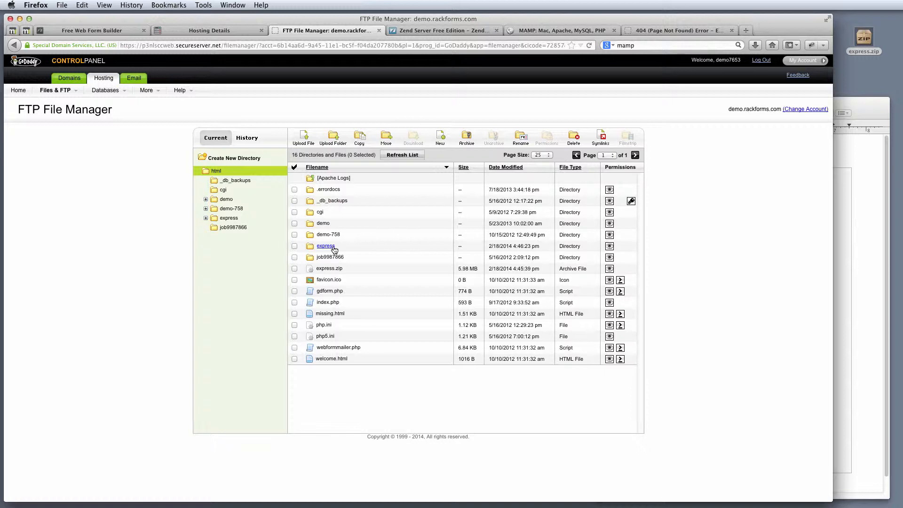
Change the 404 page's address to the express folder and load it.
left_click(686, 32)
left_click(111, 46)
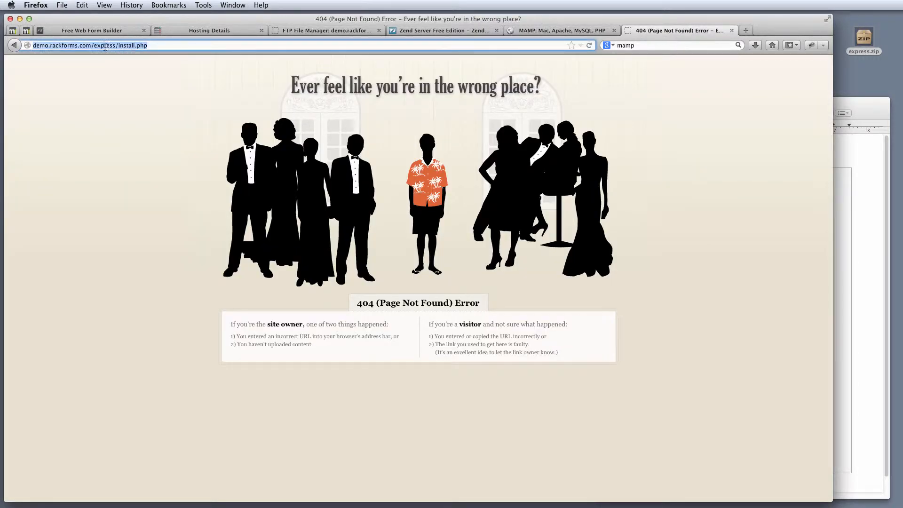
left_click(97, 47)
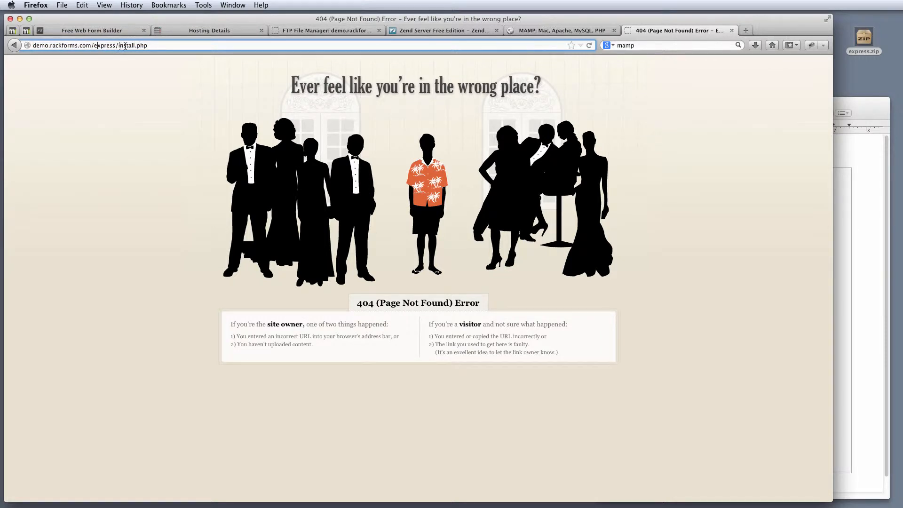
left_click_drag(94, 46, 218, 46)
key("BackSpace")
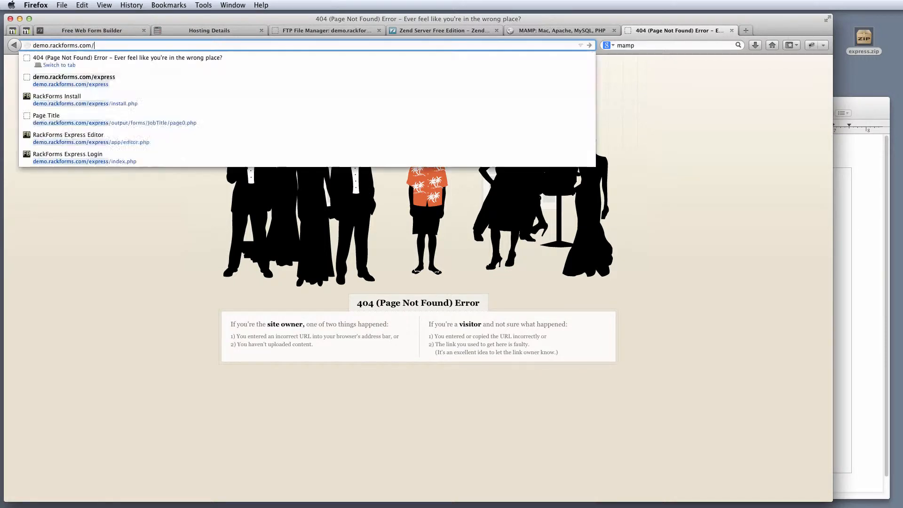
type("express")
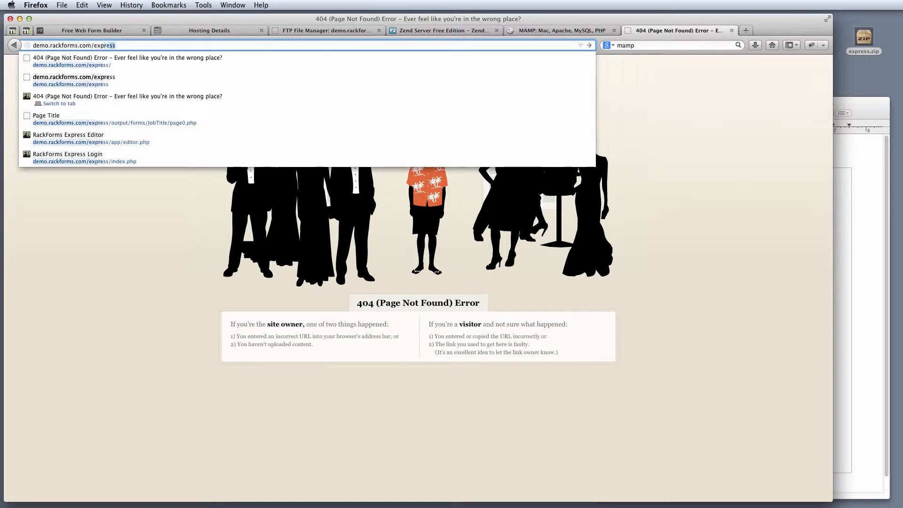
key("Return")
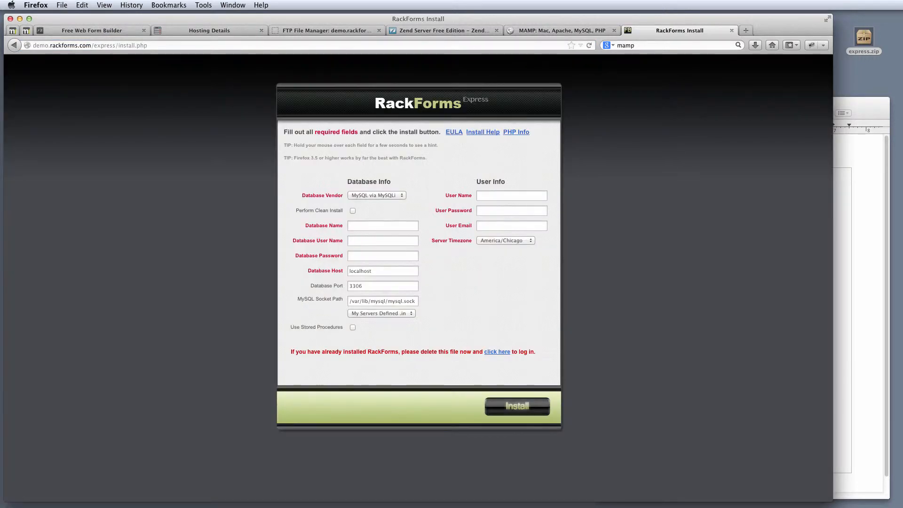
Select install.php in the address and bring up the saved database credentials notes.
left_click(125, 45)
left_click_drag(148, 45, 119, 44)
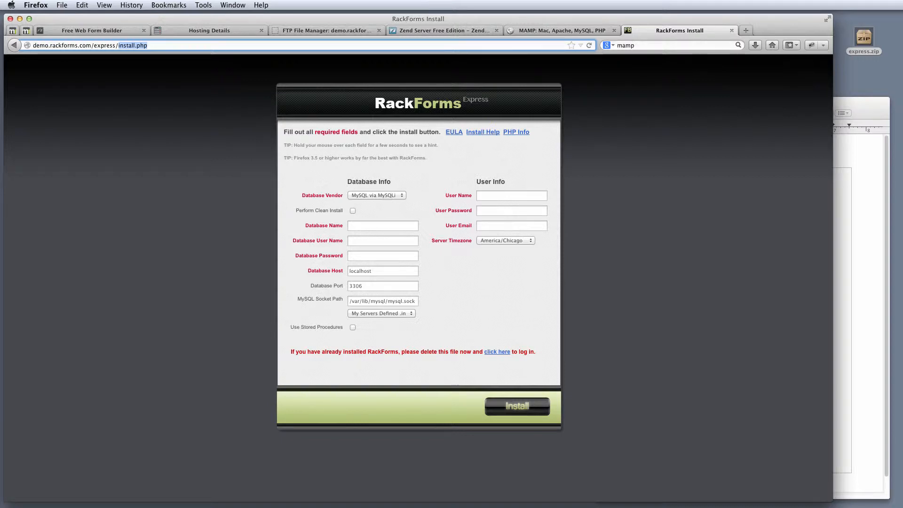
left_click(874, 111)
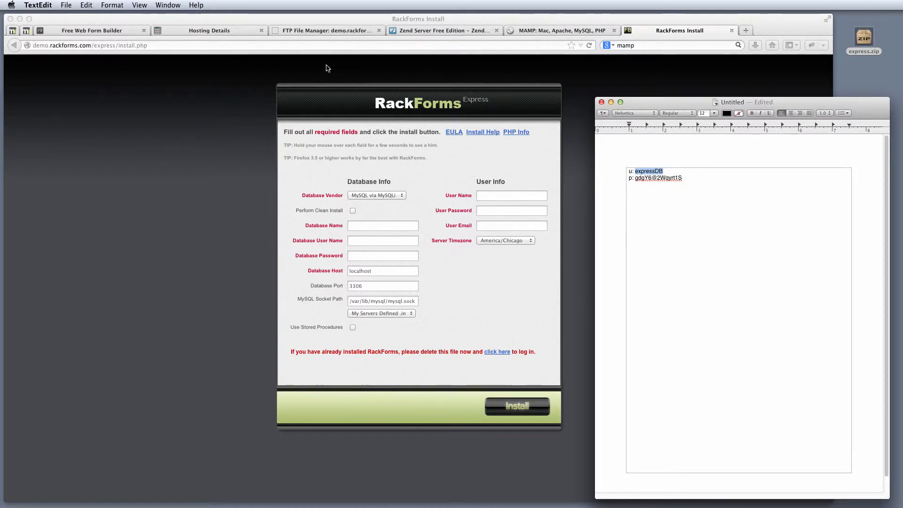
Scroll Hosting Details to Databases and open MySQL, listing formbossdemo and expressDB.
left_click(199, 31)
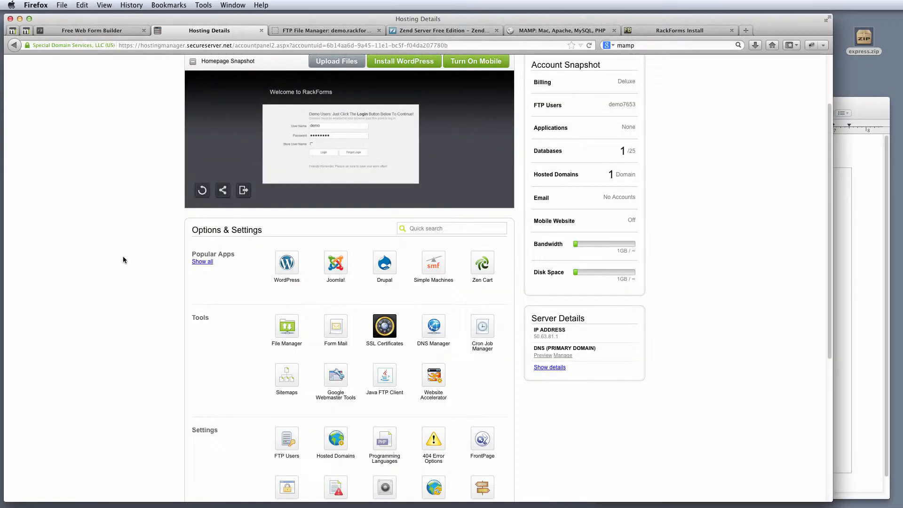
scroll(131, 252, "down", 5)
scroll(134, 251, "down", 2)
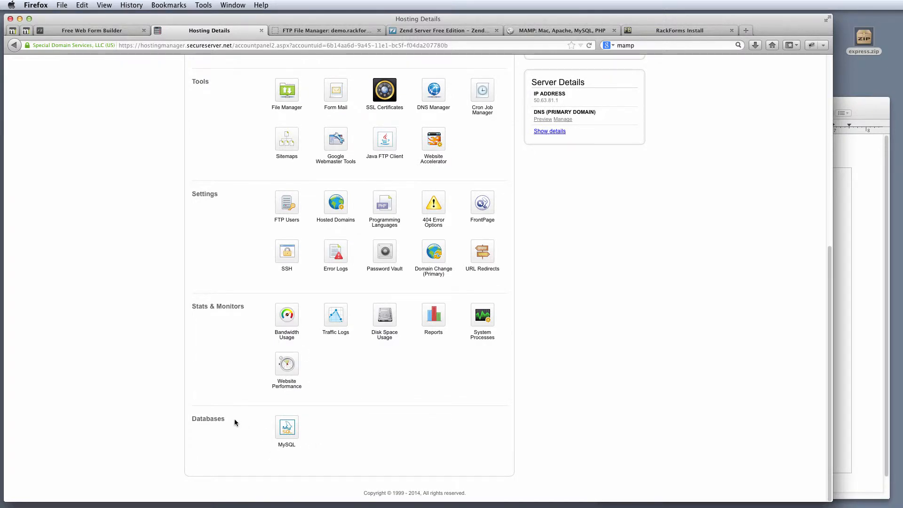
left_click_drag(234, 422, 193, 418)
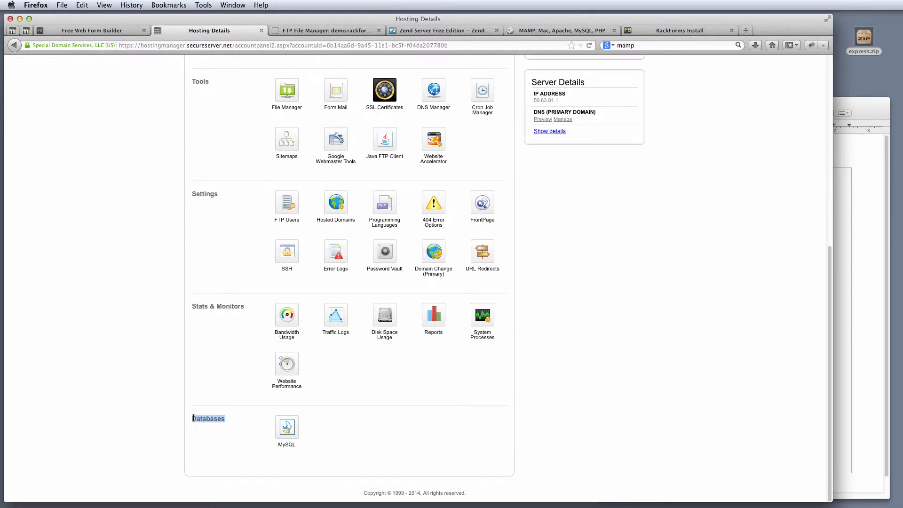
left_click(284, 427)
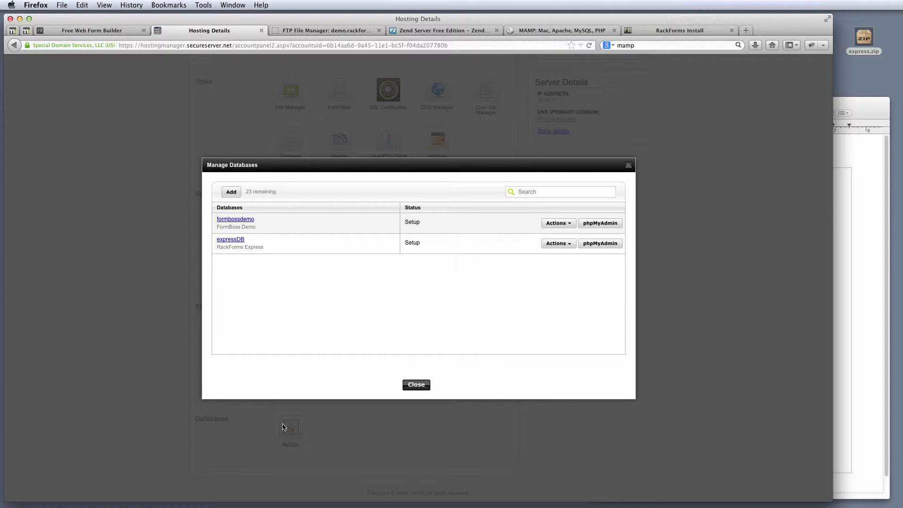
left_click(237, 195)
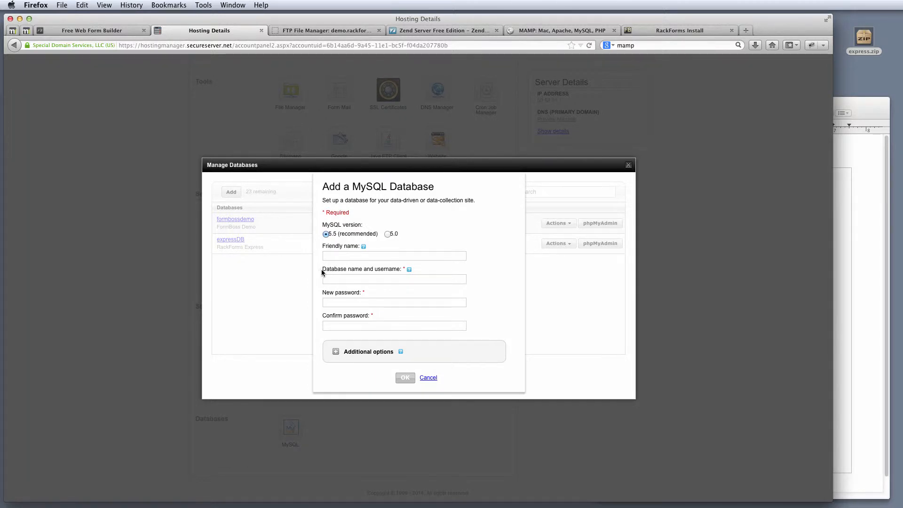
left_click_drag(321, 271, 385, 271)
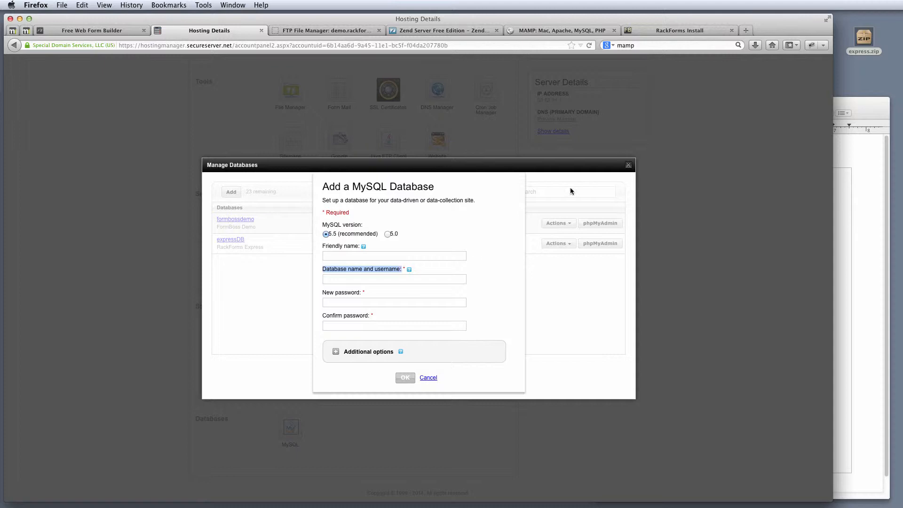
left_click(861, 159)
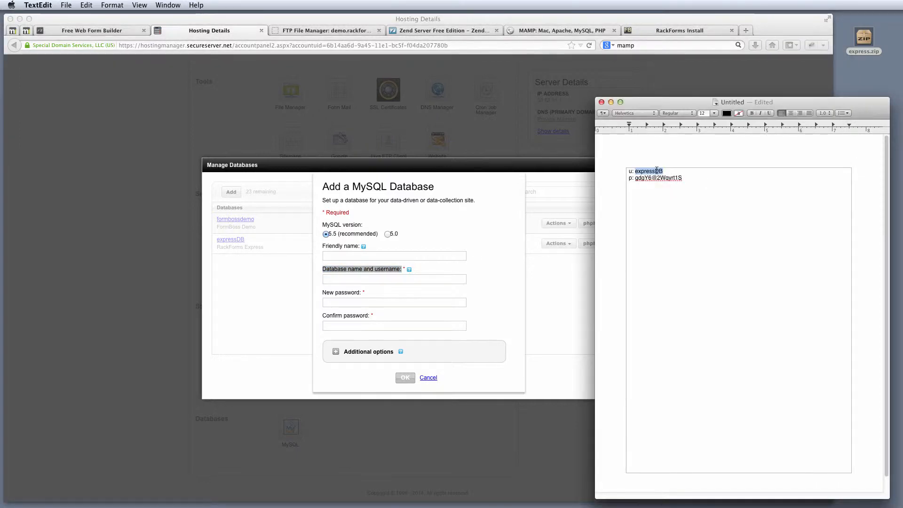
left_click(342, 278)
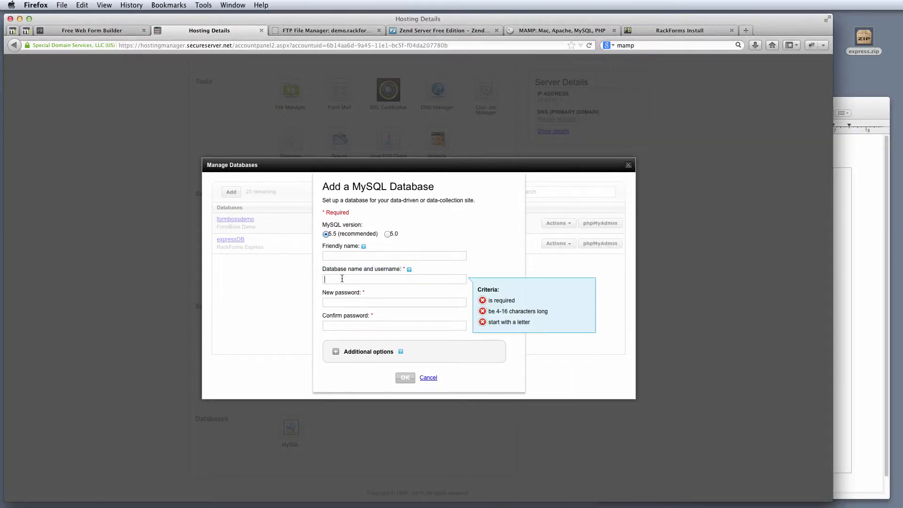
type("expressDB")
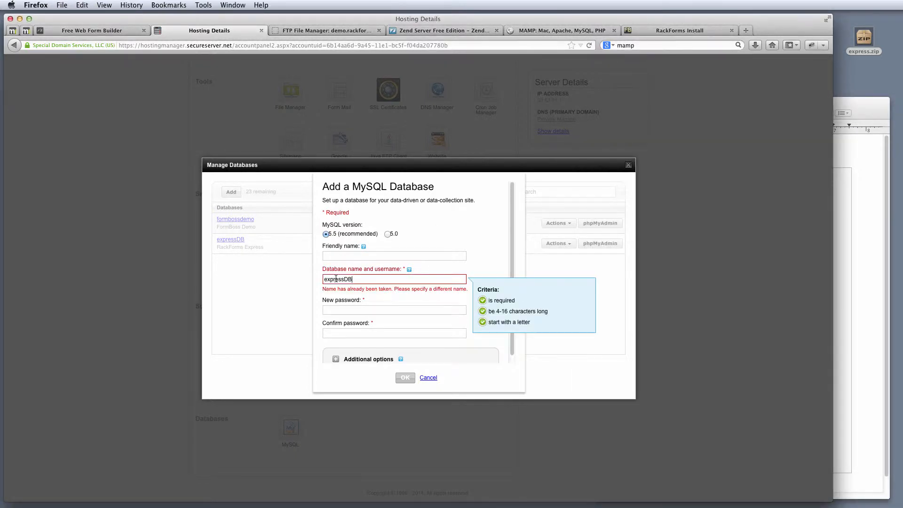
left_click(844, 174)
left_click_drag(683, 179, 634, 180)
key("super+c")
left_click(347, 309)
left_click(347, 309)
key("super+v")
left_click(348, 333)
key("super+v")
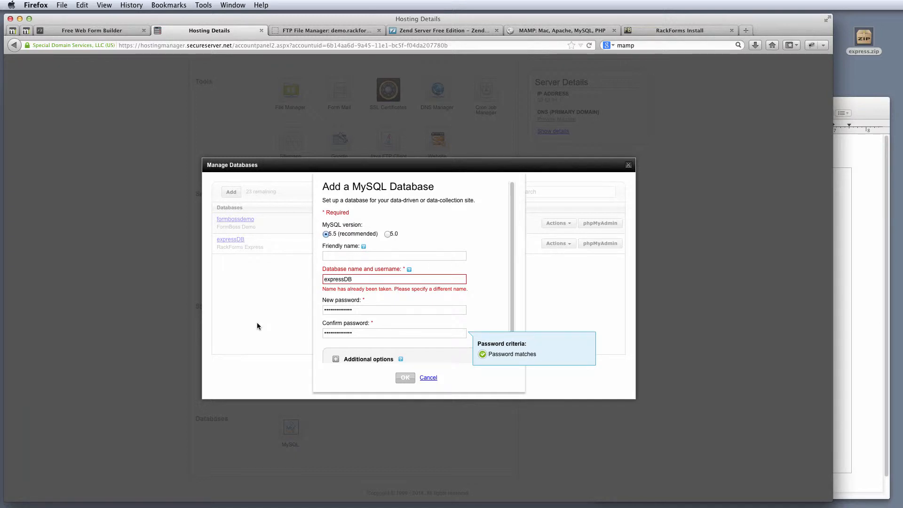
left_click(868, 118)
left_click_drag(716, 188, 584, 152)
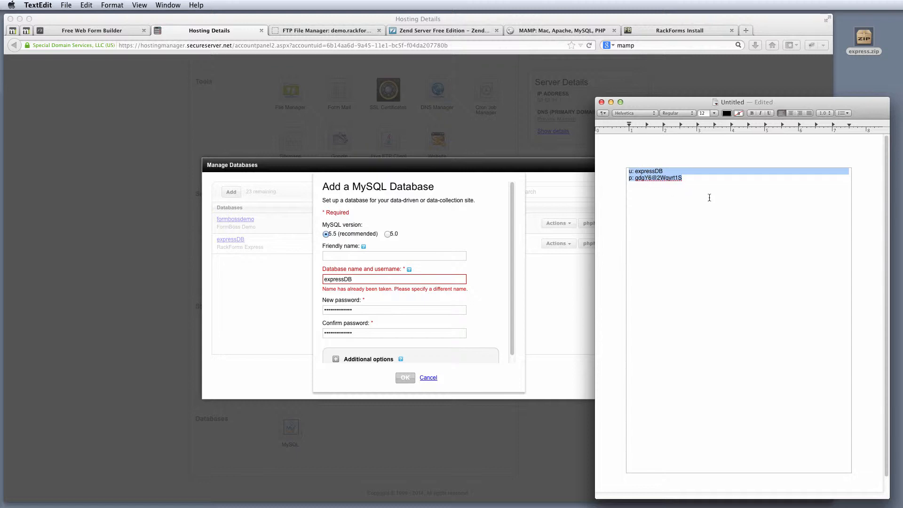
left_click_drag(696, 182, 636, 175)
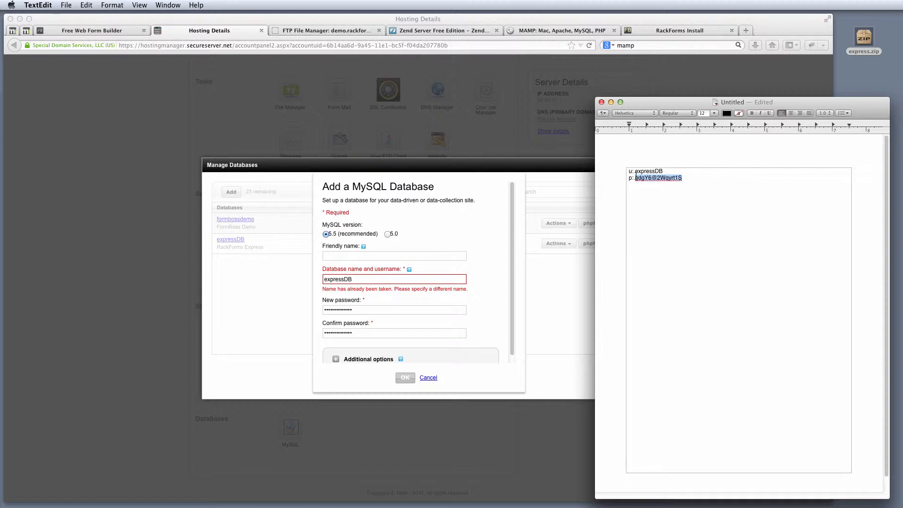
left_click(414, 310)
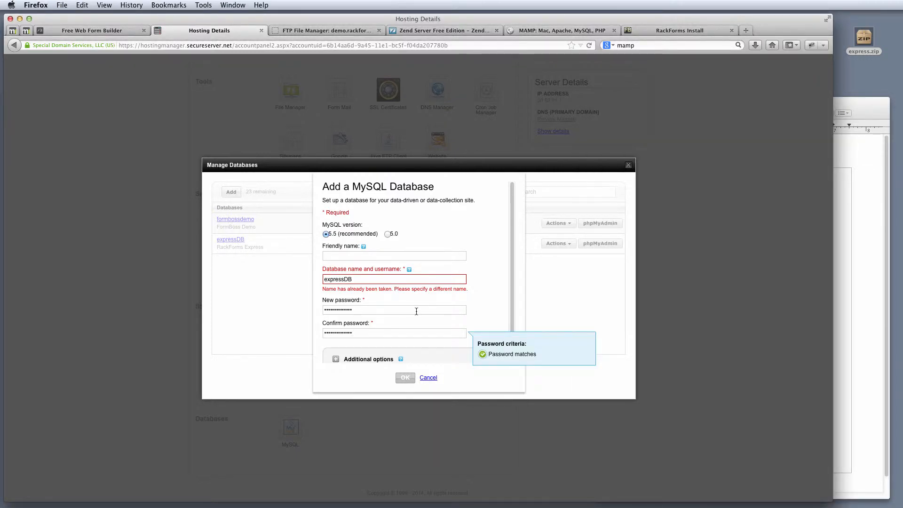
left_click(417, 331)
left_click(420, 309)
left_click(415, 331)
left_click(416, 310)
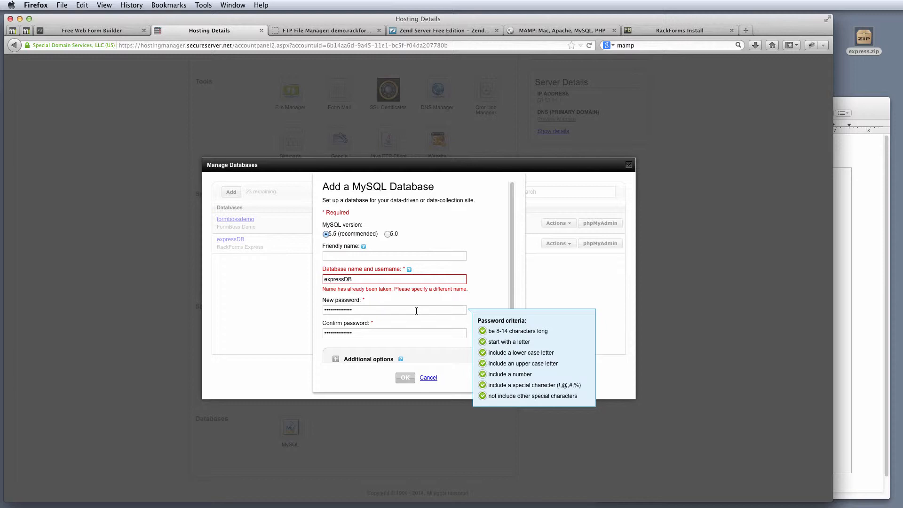
left_click(855, 160)
left_click(696, 178)
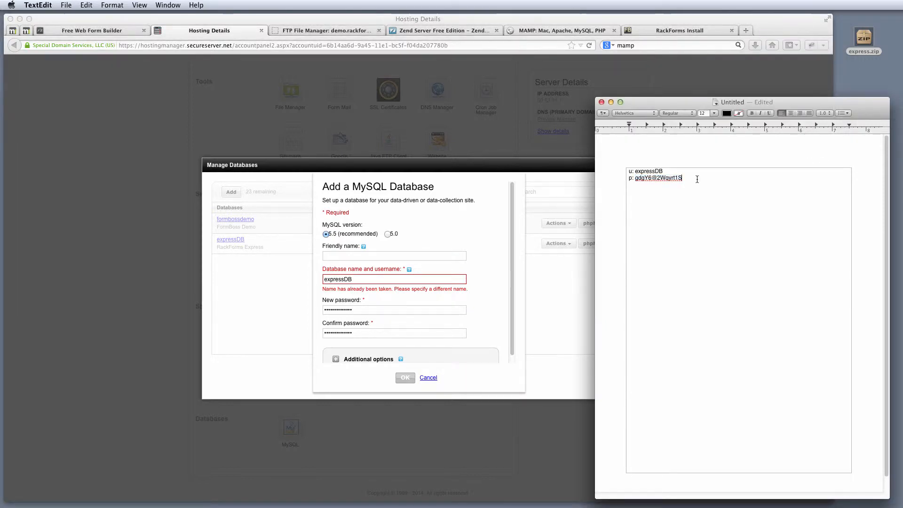
left_click(407, 311)
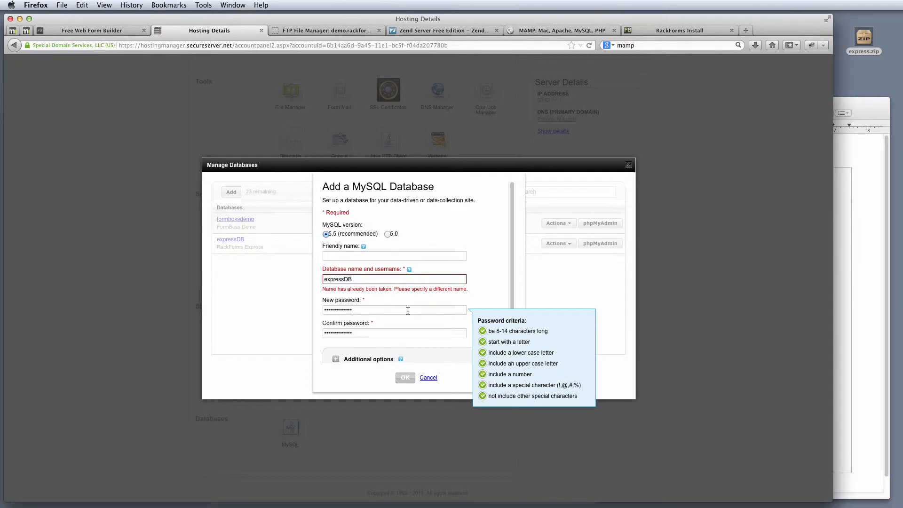
left_click(847, 168)
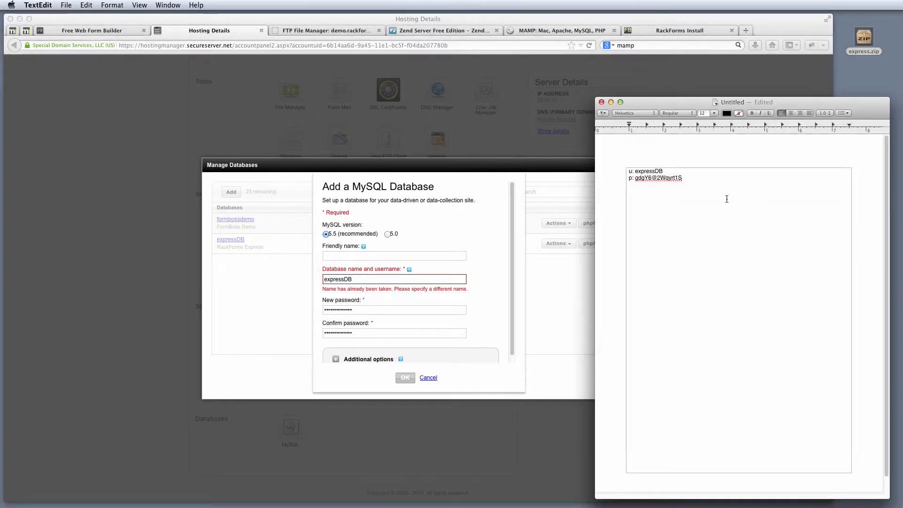
left_click_drag(635, 181, 641, 181)
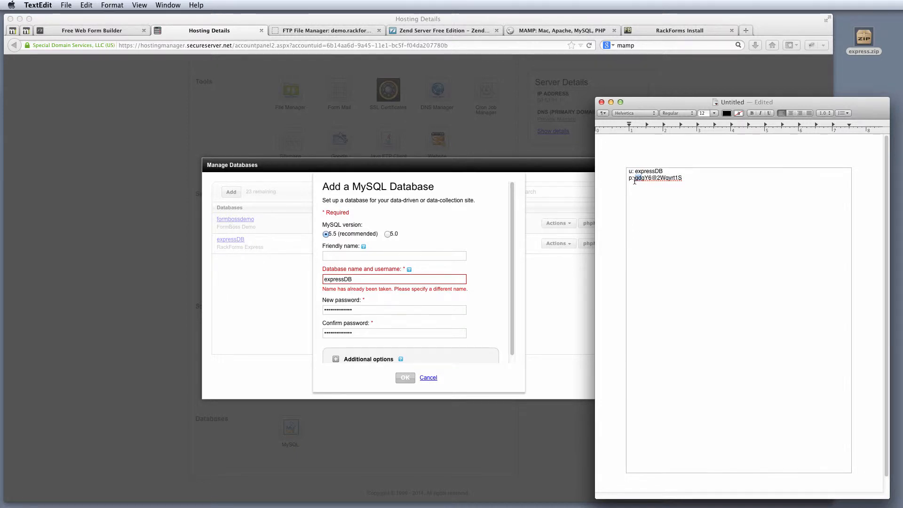
left_click(439, 353)
left_click(429, 378)
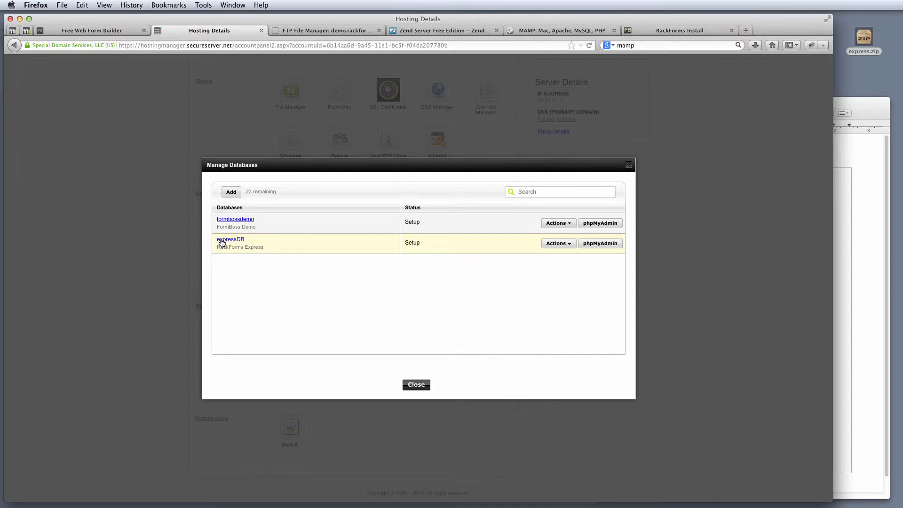
View expressDB's details via Actions > Details, then return to the RackForms install form.
left_click(557, 243)
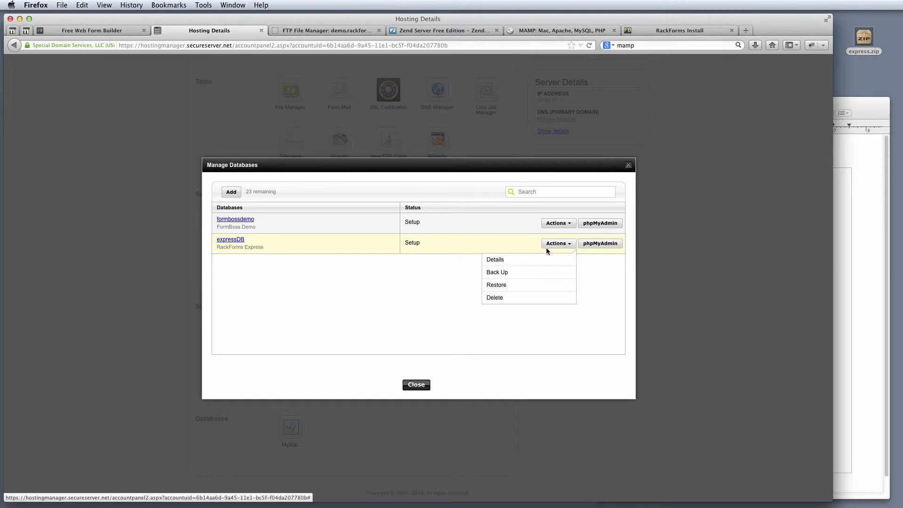
left_click(506, 262)
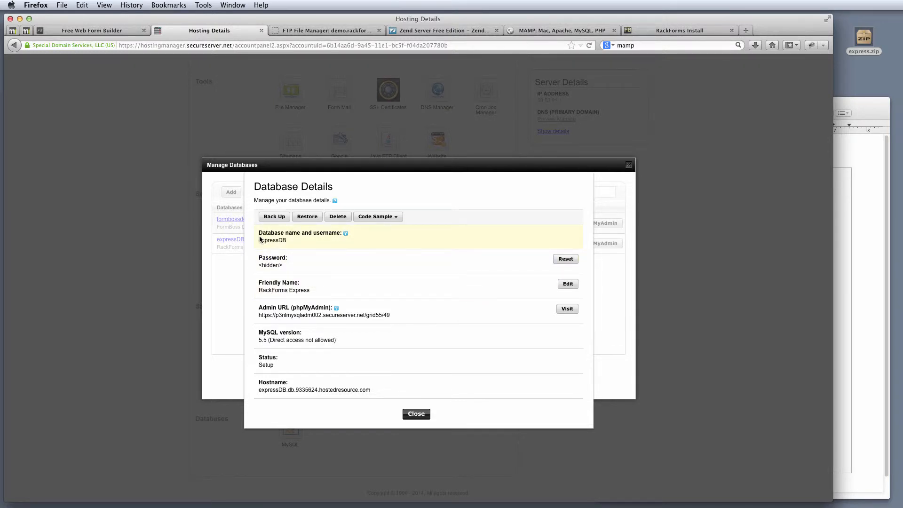
mouse_move(259, 239)
left_mouse_down()
mouse_move(313, 233)
mouse_move(260, 233)
mouse_move(275, 237)
left_mouse_up()
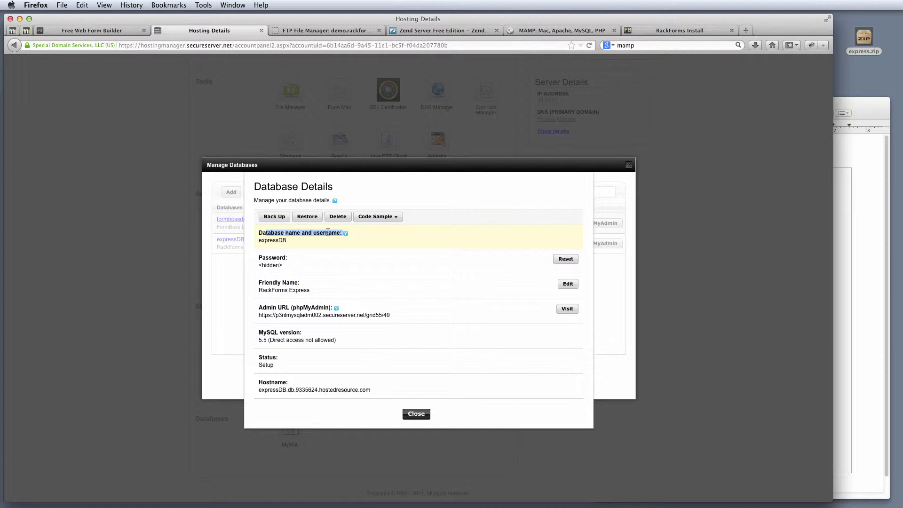
left_click(654, 31)
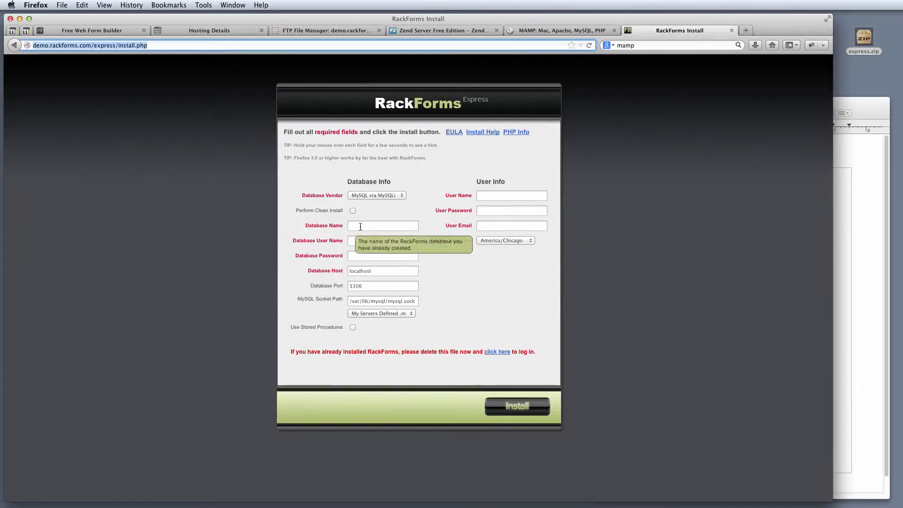
Paste expressDB from the notes into Database Name and Database User Name.
left_click(883, 184)
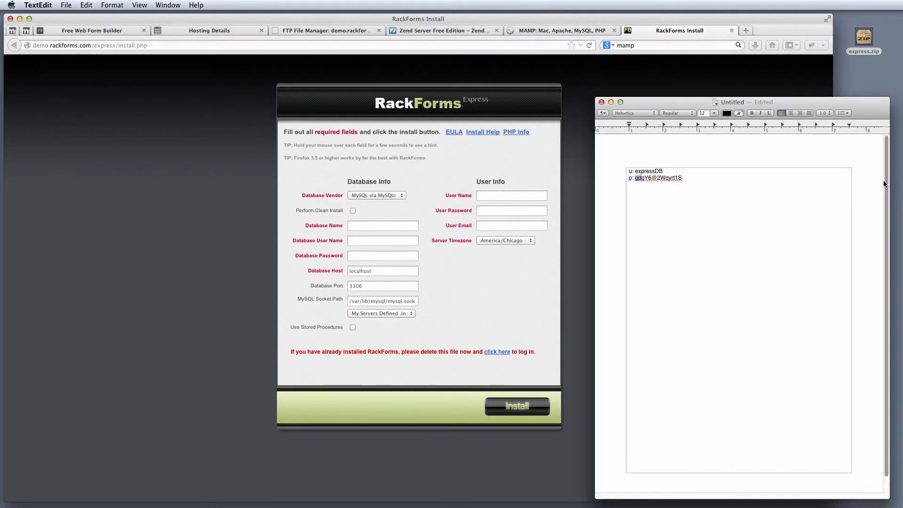
double_click(648, 171)
left_click(349, 228)
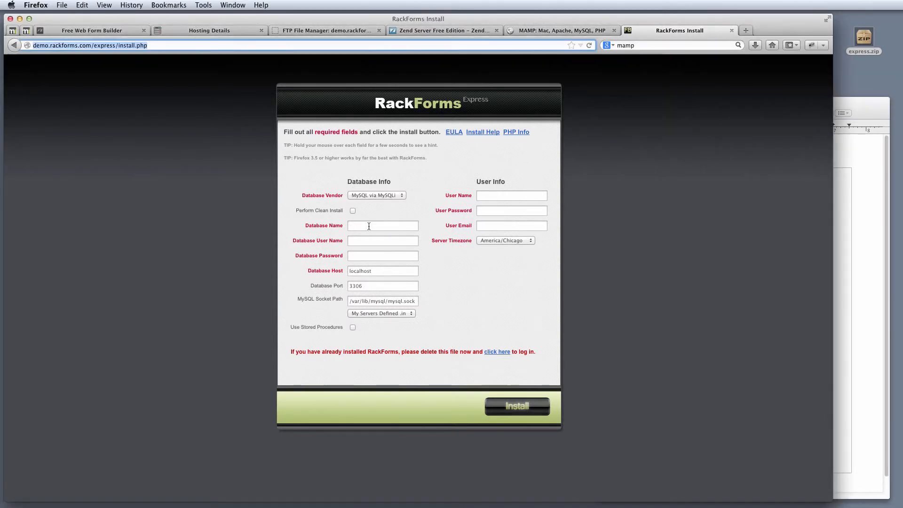
key("super+v")
left_click(378, 242)
key("super+v")
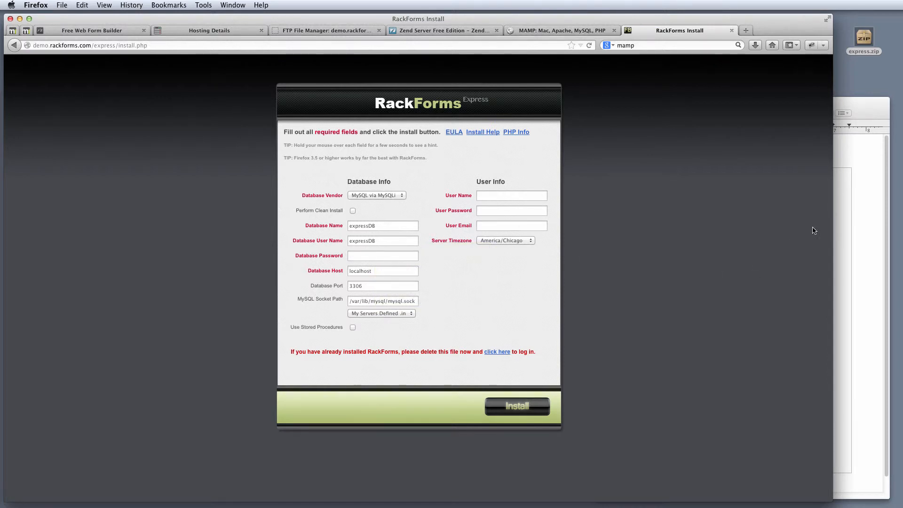
Copy the saved database password from the notes into the Database Password field.
left_click(842, 207)
left_click_drag(684, 178, 632, 180)
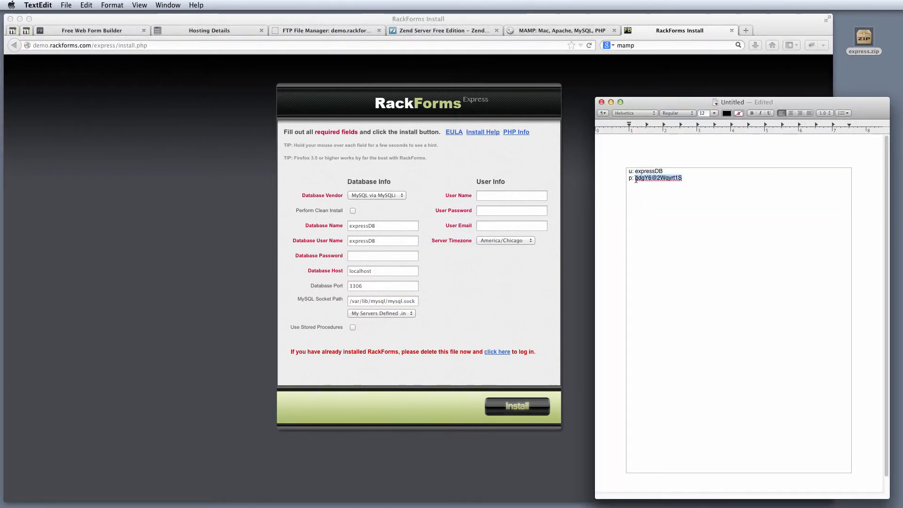
left_click(373, 255)
left_click(373, 255)
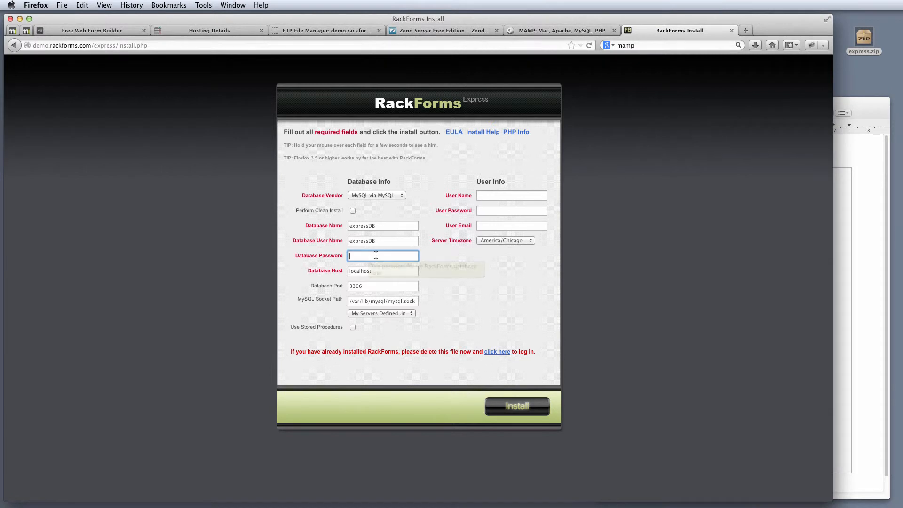
key("super+v")
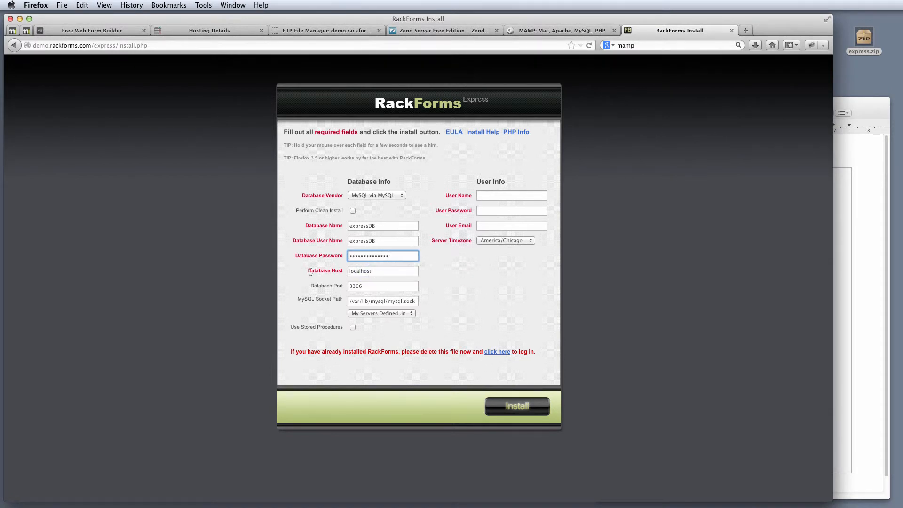
left_click(314, 31)
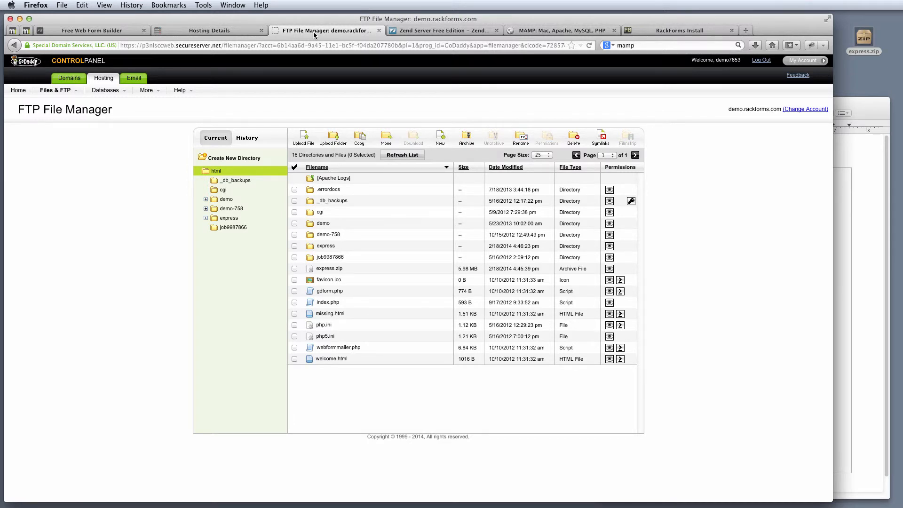
Copy the hostname expressDB.db.9335624.hostedresource.com from the database details for the install form.
left_click(677, 30)
key("Tab")
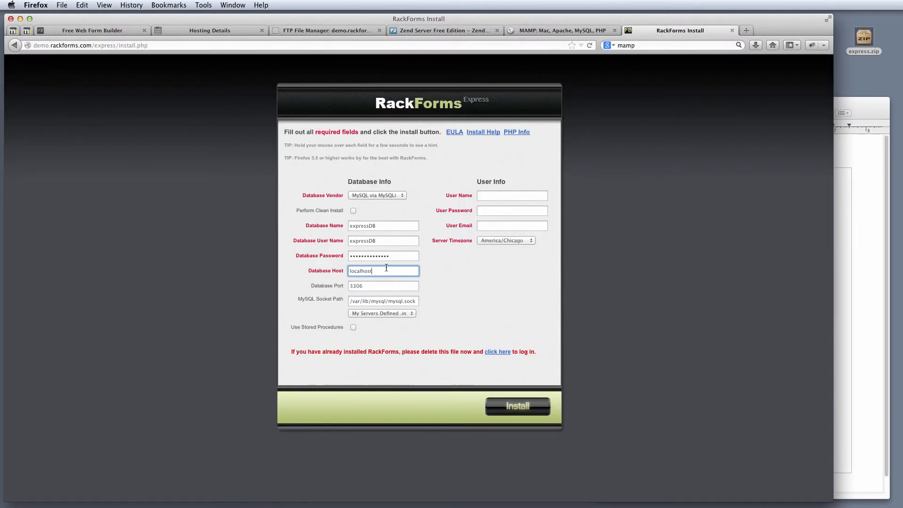
left_click(328, 30)
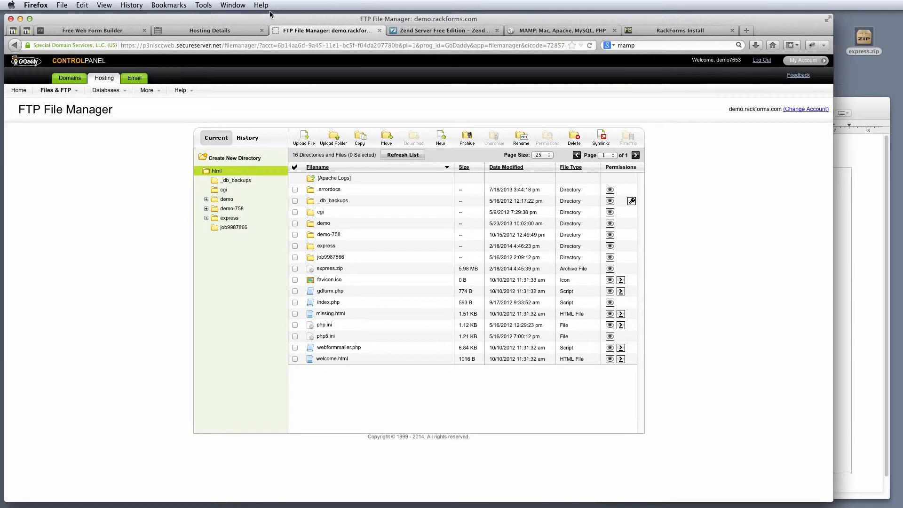
left_click(184, 31)
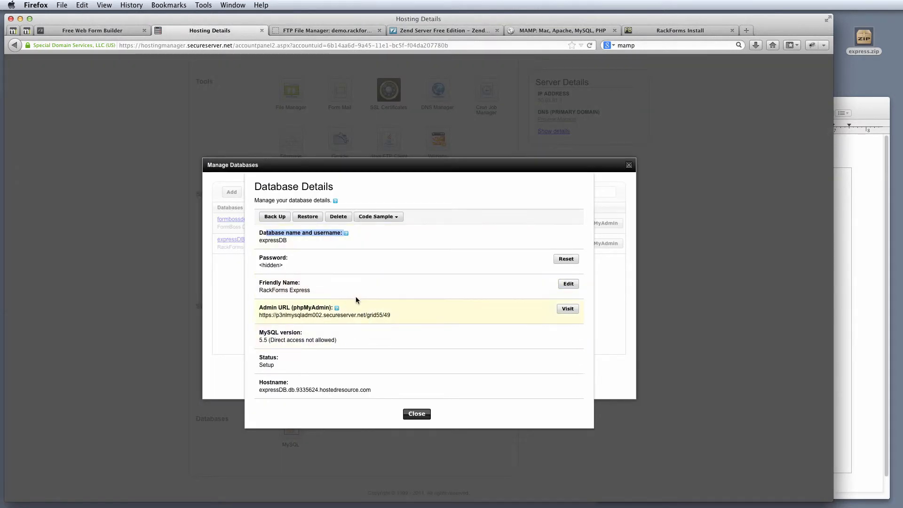
left_click_drag(259, 390, 369, 389)
key("super+c")
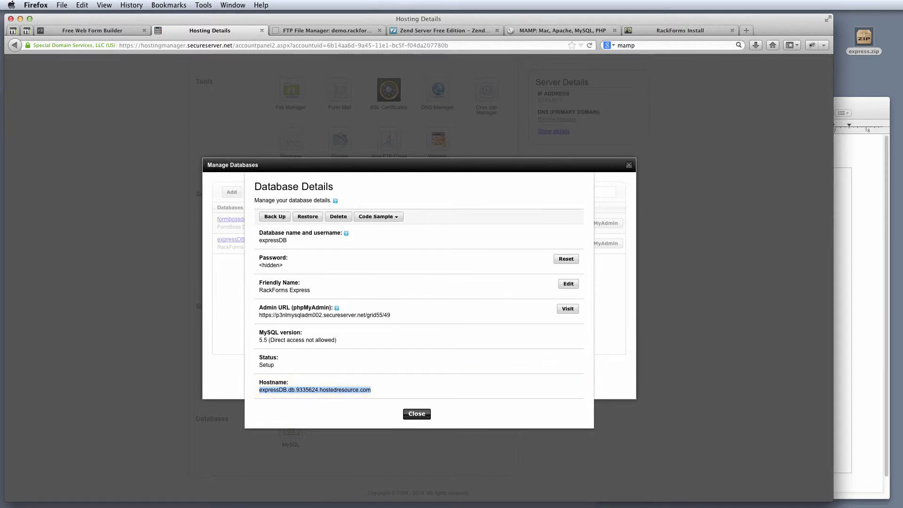
left_click(857, 168)
left_click(660, 29)
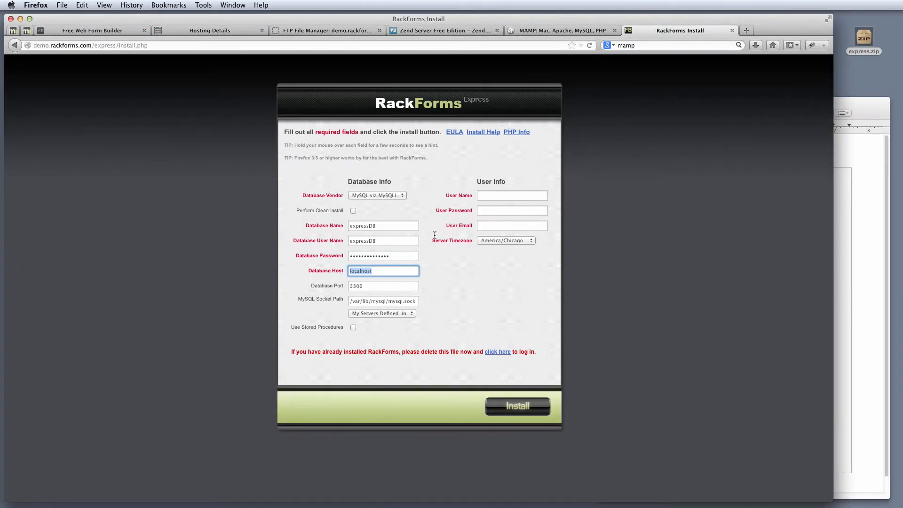
Paste the hostname into Database Host and check the Database Port value 3306.
key("super+v")
mouse_move(292, 271)
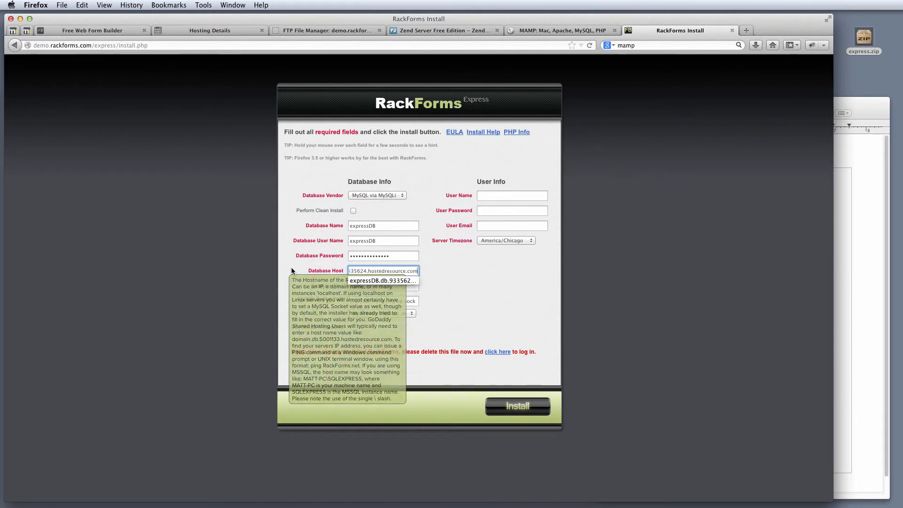
left_click(447, 274)
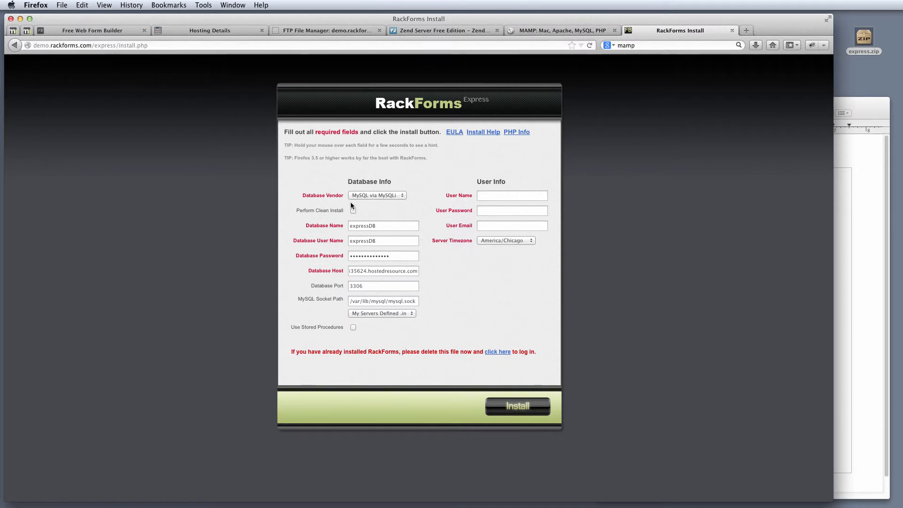
double_click(356, 286)
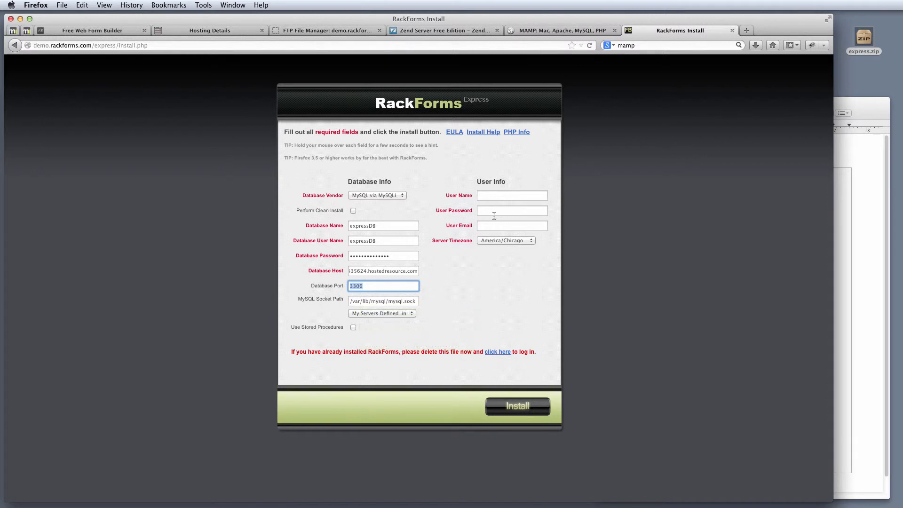
Enter the admin user name, password and suggested e-mail address in User Info.
left_click(506, 197)
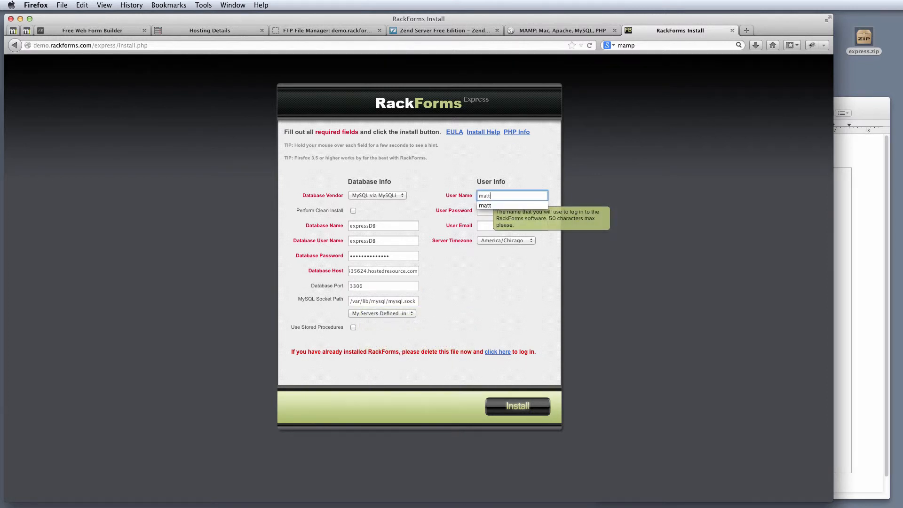
key("Tab")
key("Tab")
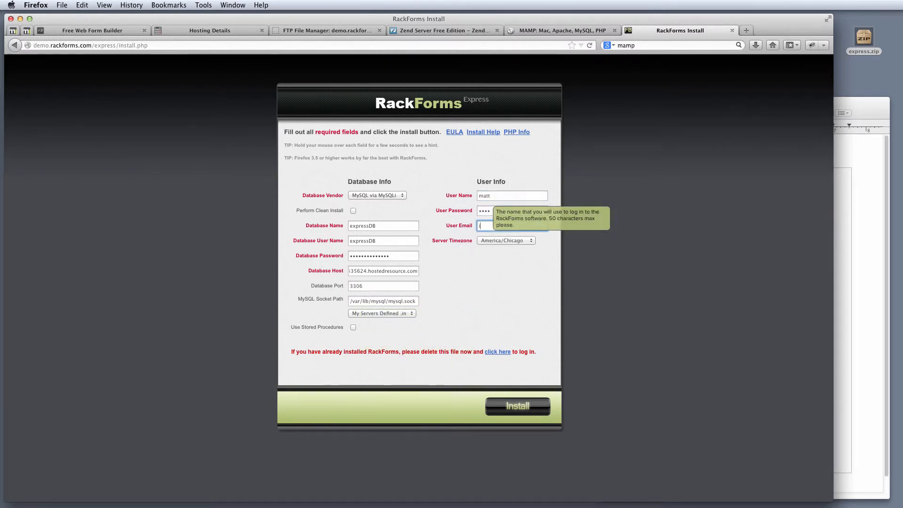
key("Down")
key("Return")
key("Tab")
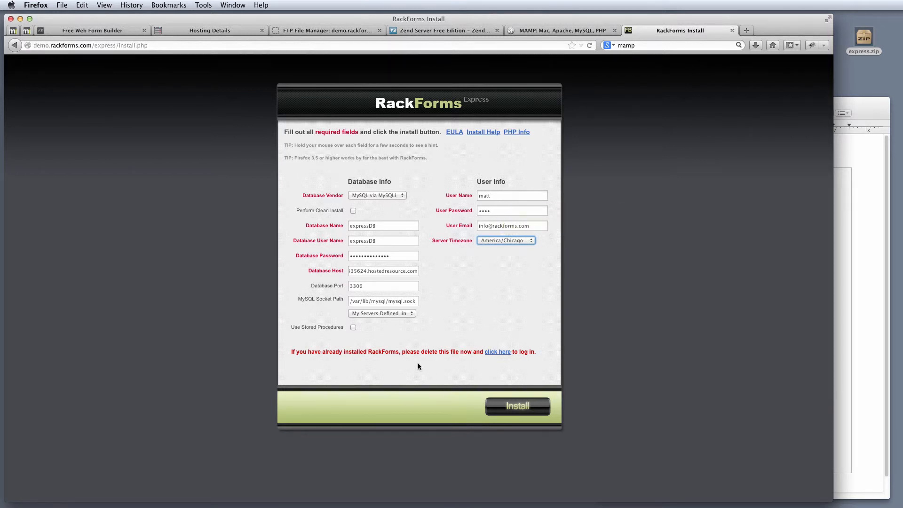
Double-check the database name, password, hostname and admin user name, then start installing.
double_click(381, 226)
left_click(848, 157)
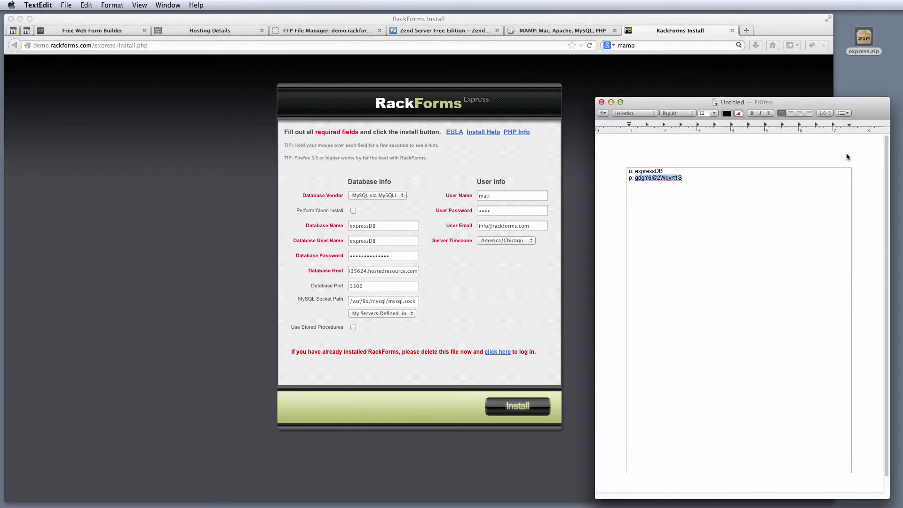
left_click(412, 254)
double_click(412, 254)
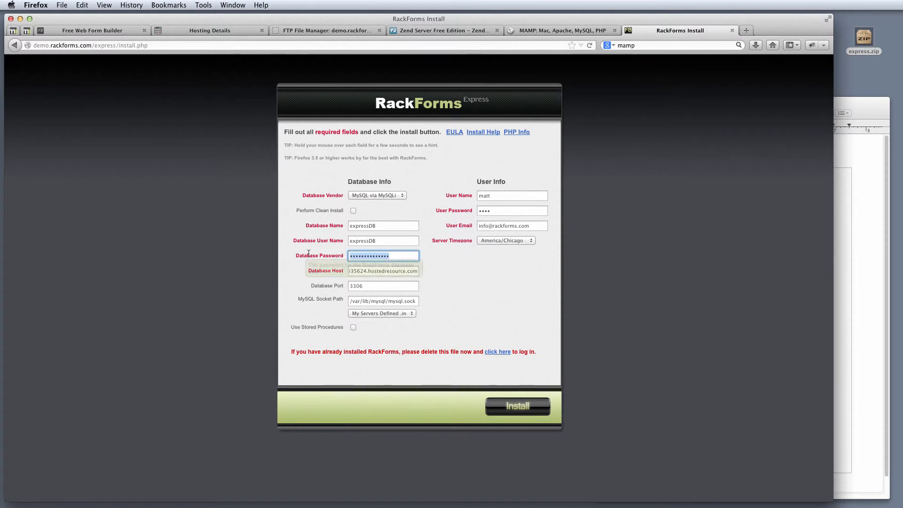
left_click(234, 30)
left_click_drag(381, 389, 258, 389)
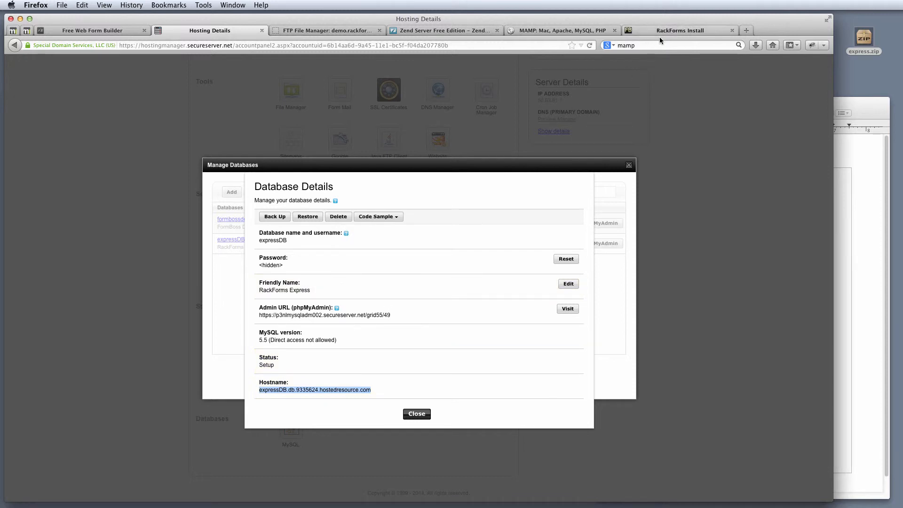
left_click(660, 32)
double_click(488, 195)
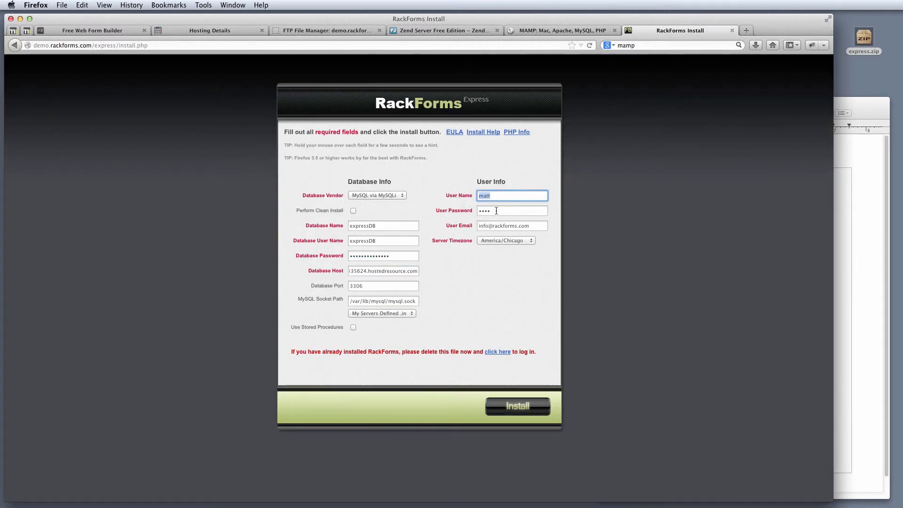
key("Tab")
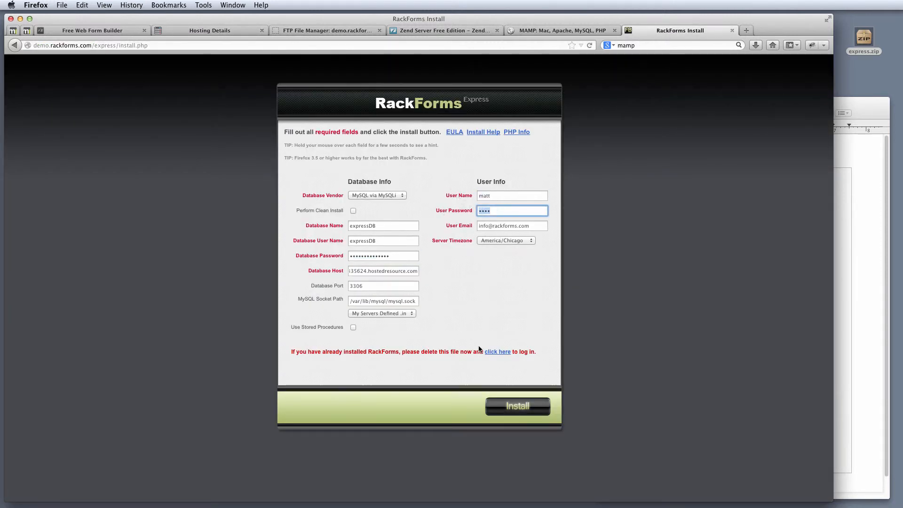
left_click(515, 404)
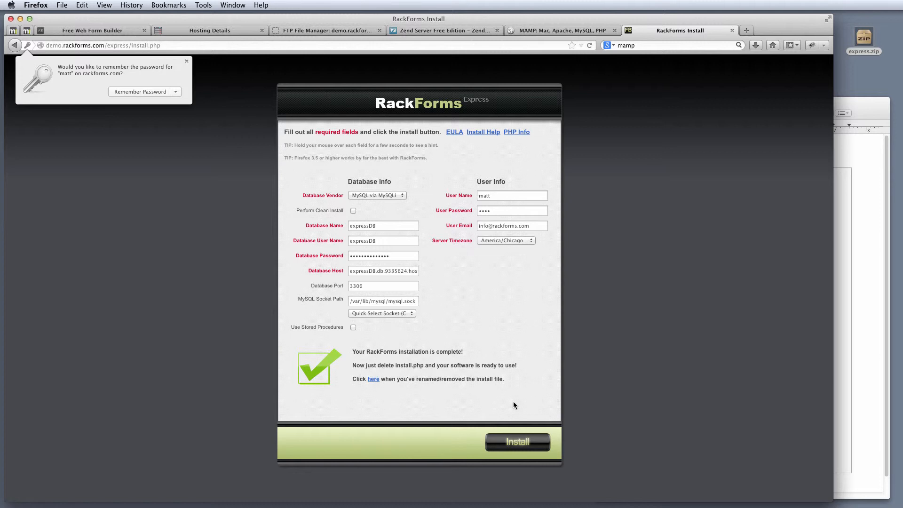
Decline saving the password and read the completion note asking to delete install.php.
left_click(479, 348)
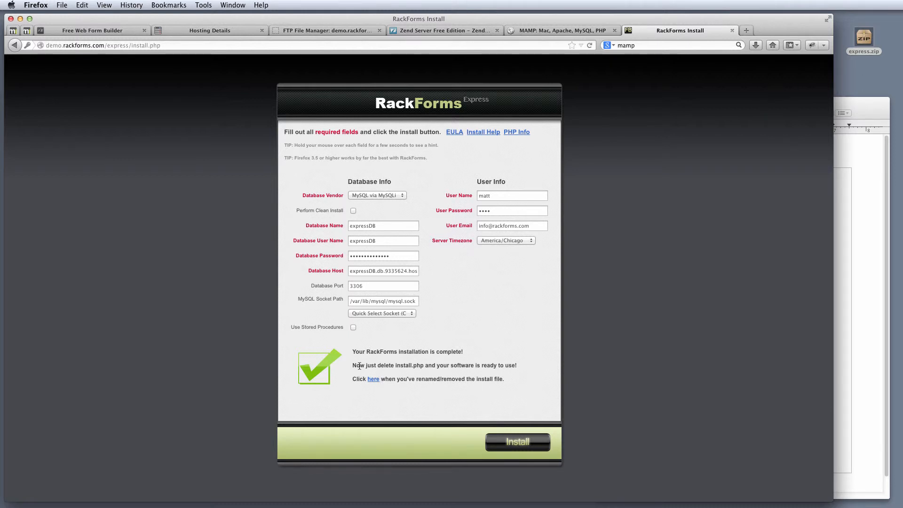
left_click_drag(352, 366, 480, 366)
left_click(511, 362)
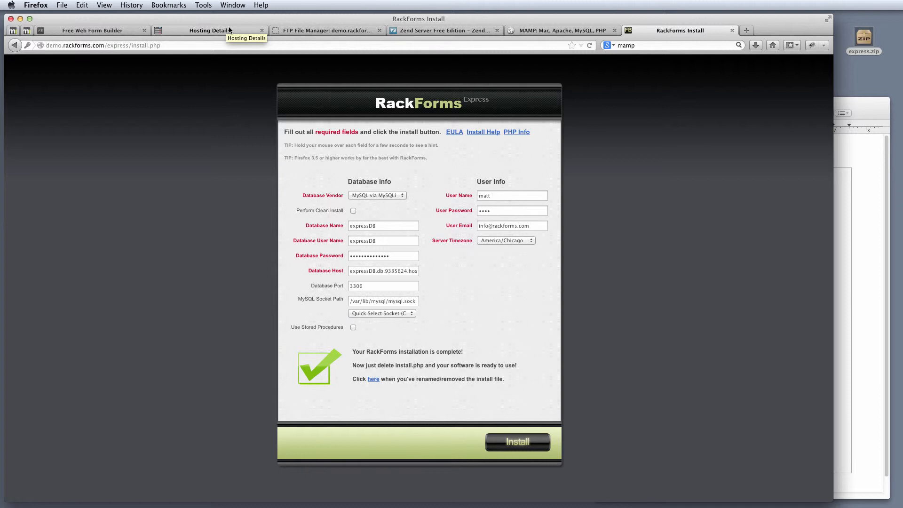
Open the express folder and check the installer's note about deleting install.php.
left_click(330, 30)
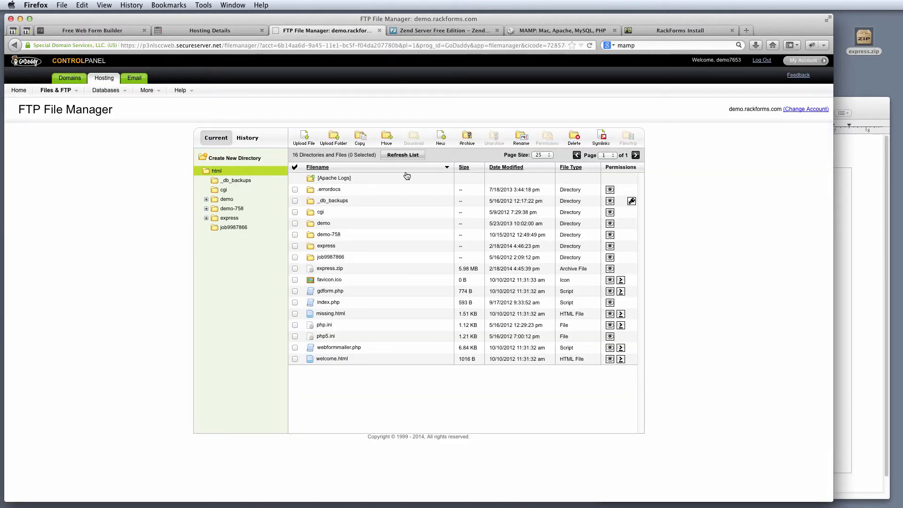
left_click(325, 246)
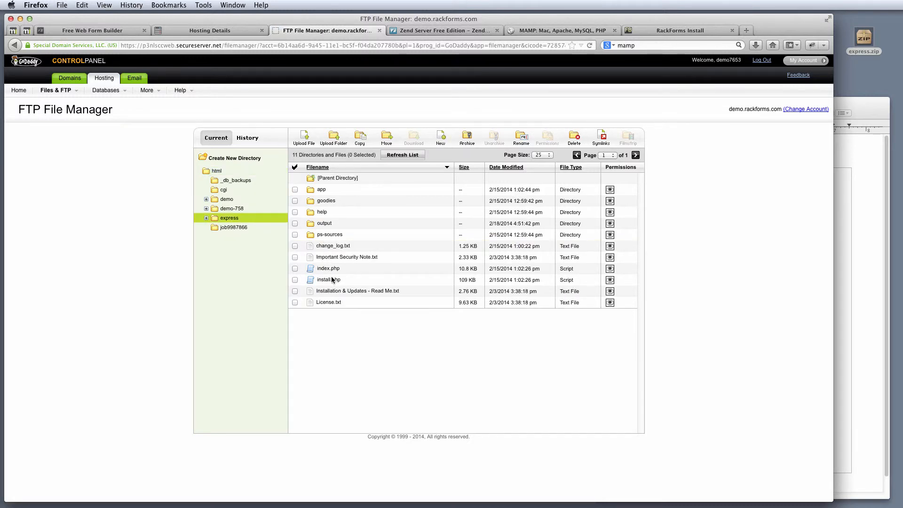
left_click(701, 31)
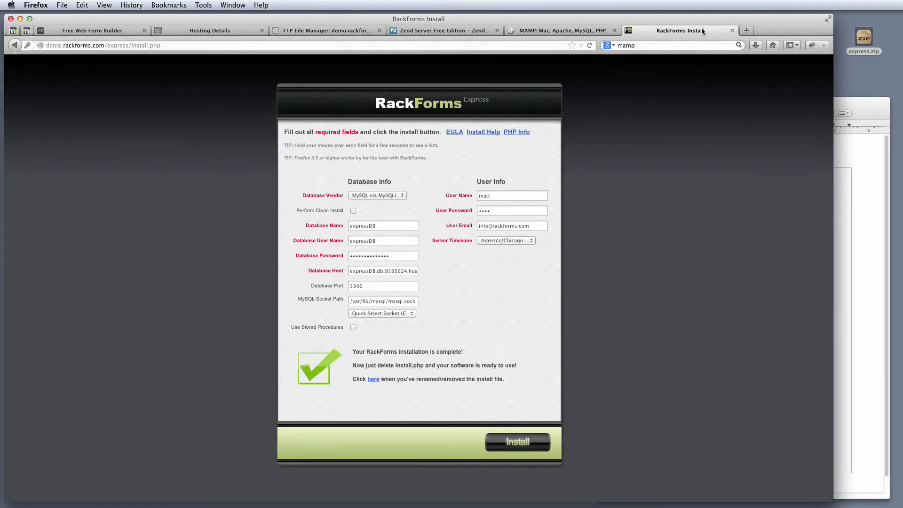
left_click_drag(379, 365, 426, 366)
left_click(312, 31)
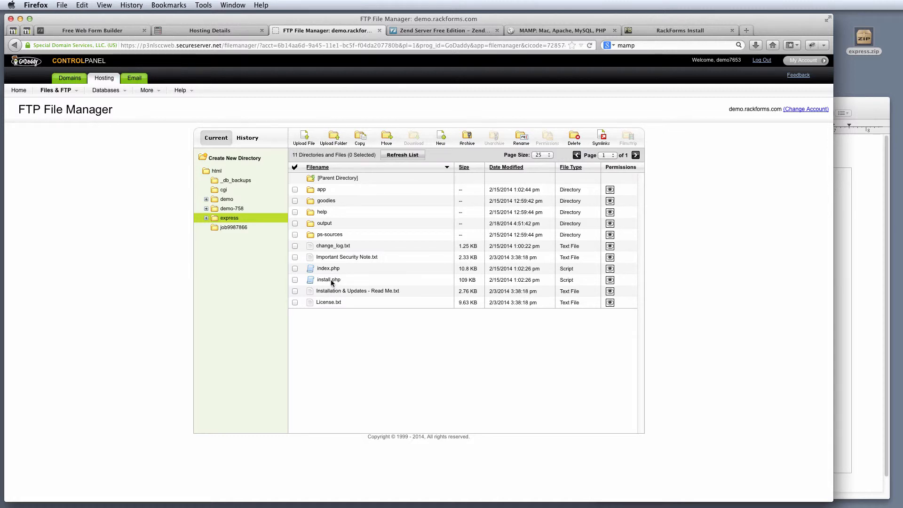
Rename install.php to install.php.old, then return to the installer's completion page.
left_click(295, 279)
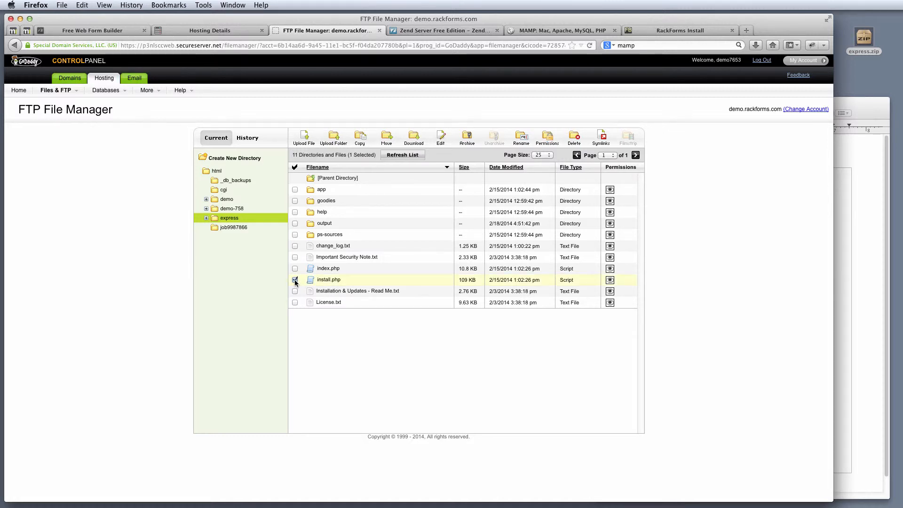
left_click(519, 136)
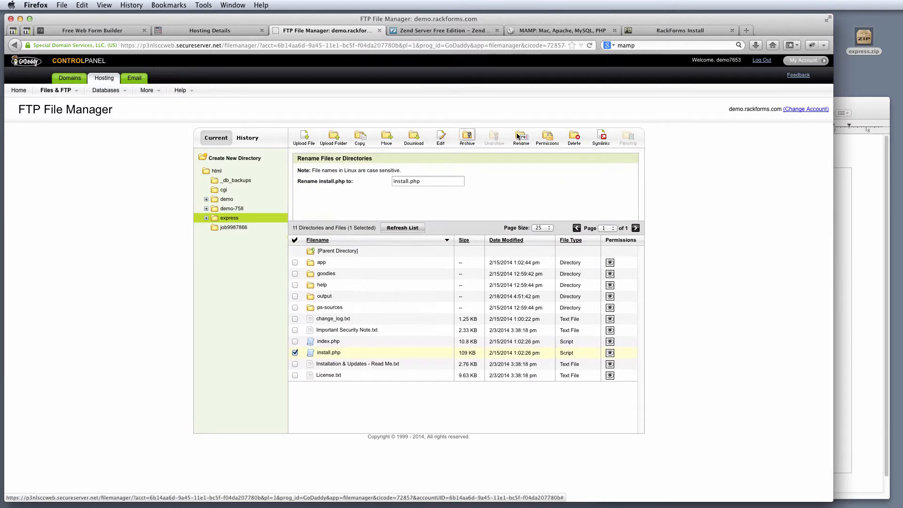
left_click(427, 182)
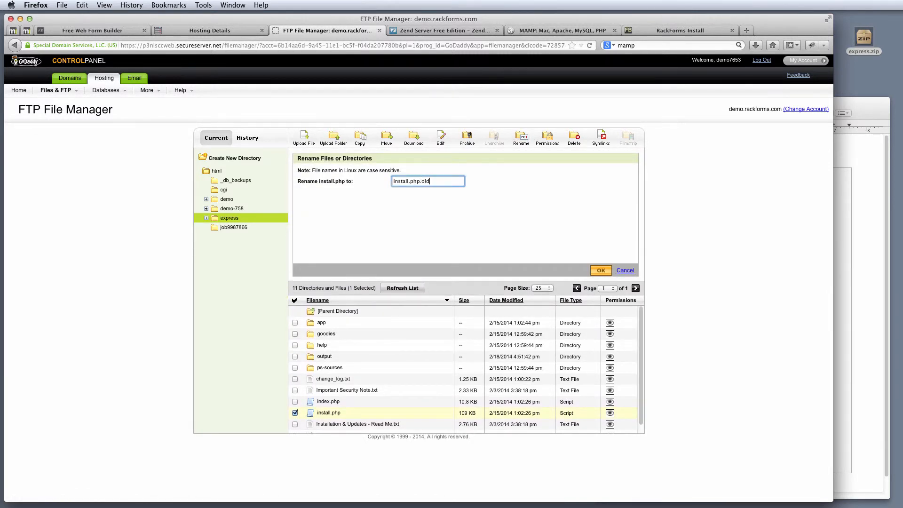
left_click_drag(442, 182, 360, 176)
left_click(600, 272)
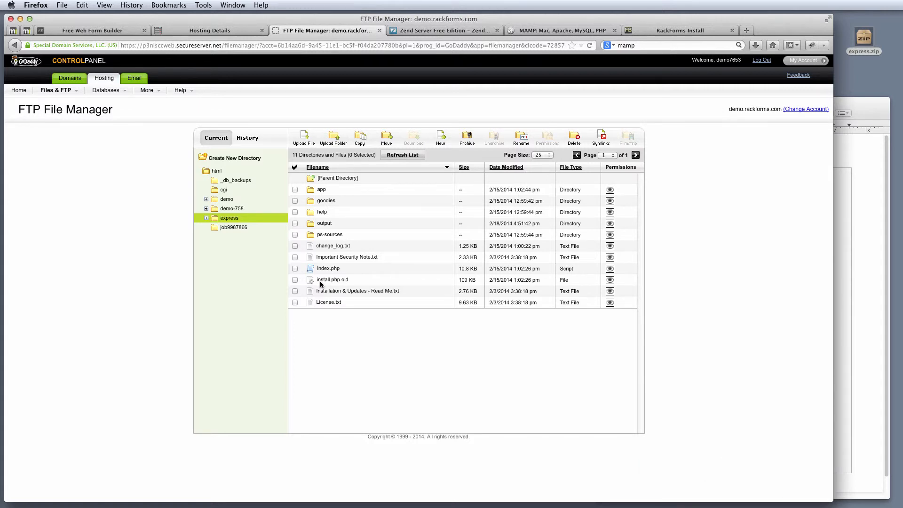
left_click(353, 280)
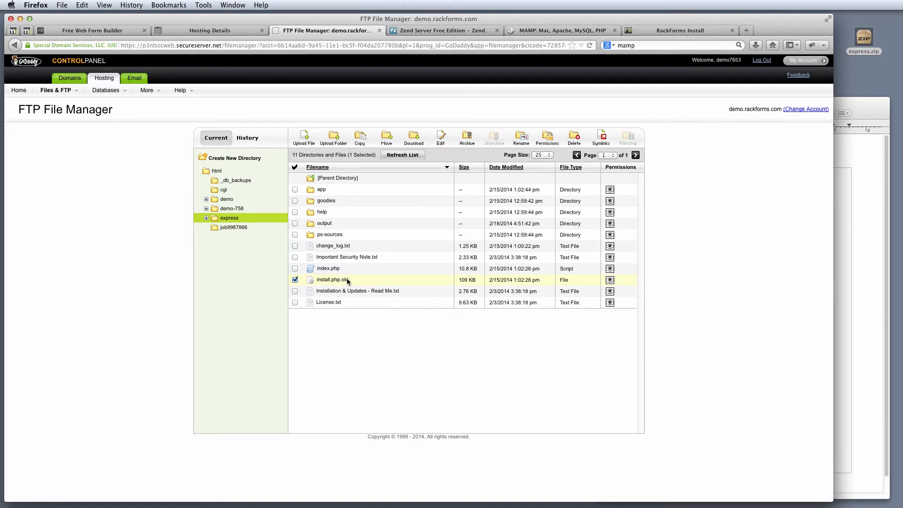
left_click(680, 30)
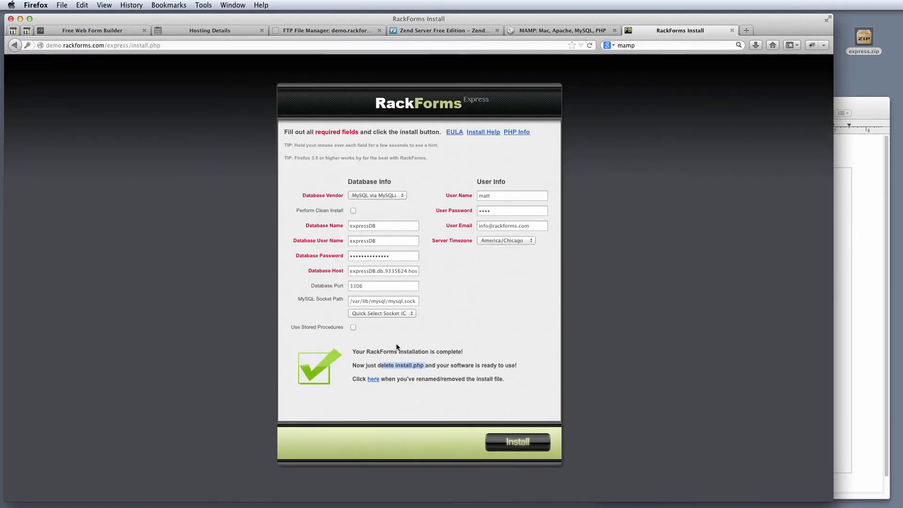
Follow the 'here' link to the login page and log in with the admin user name and password.
left_click(390, 384)
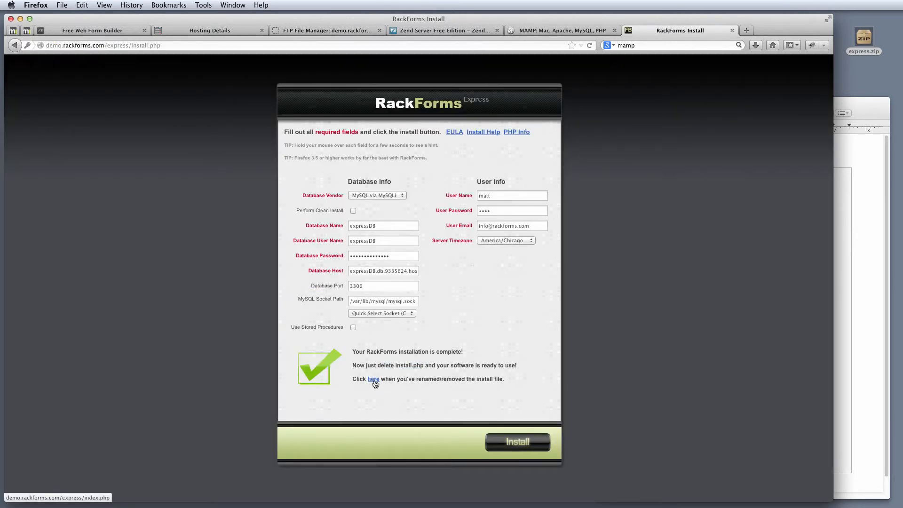
left_click(373, 381)
left_click(390, 158)
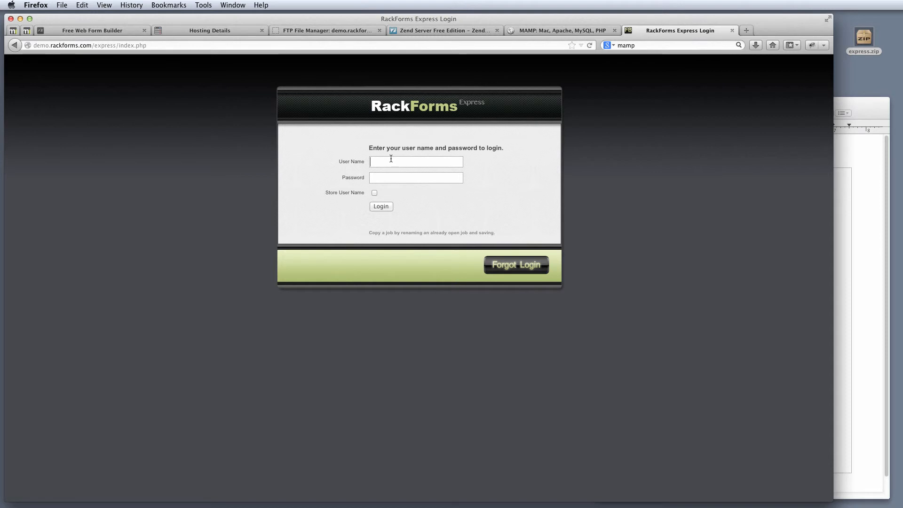
type("matt")
key("Tab")
type("****")
double_click(389, 162)
left_click_drag(409, 177, 371, 177)
left_click(380, 206)
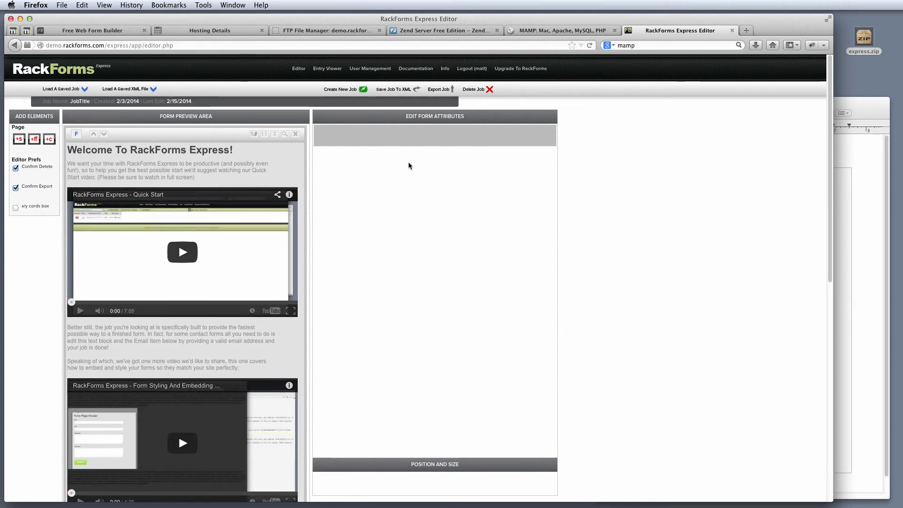
Save and preview the default welcome form, enlarge then close the preview, and return to FTP File Manager.
left_click(285, 134)
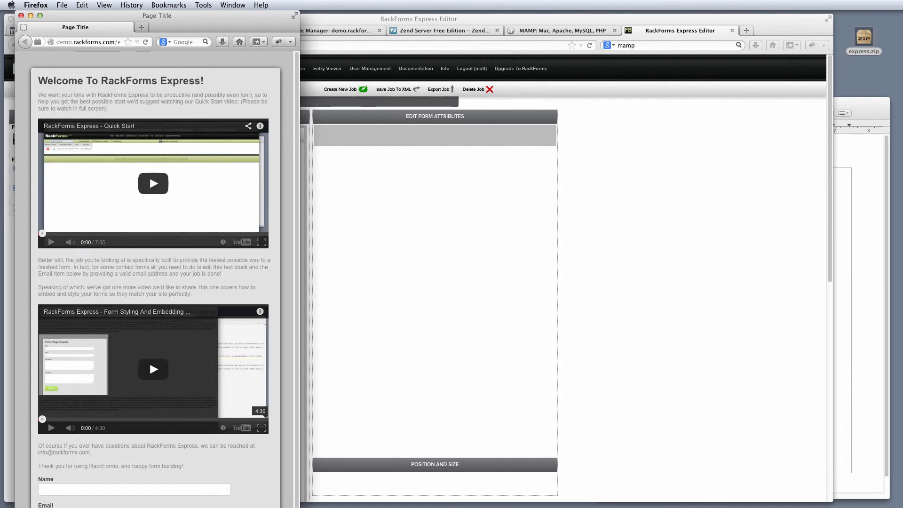
left_click_drag(299, 506, 516, 457)
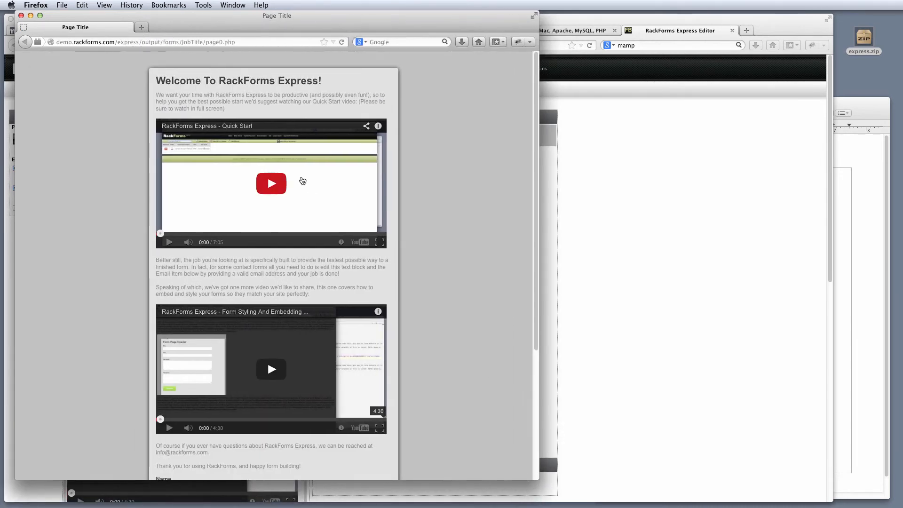
left_click(21, 16)
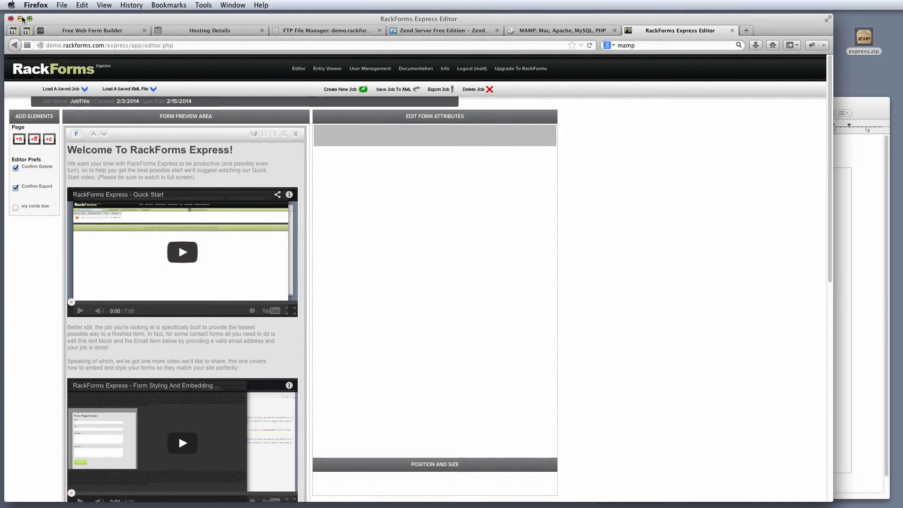
left_click(305, 30)
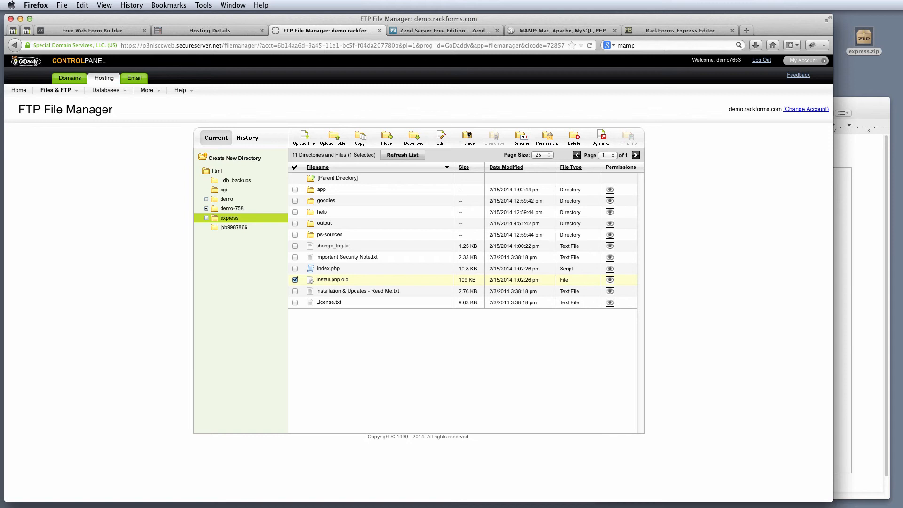
Look at the RackForms website page and the express.zip file, then return to FTP File Manager.
left_click(126, 30)
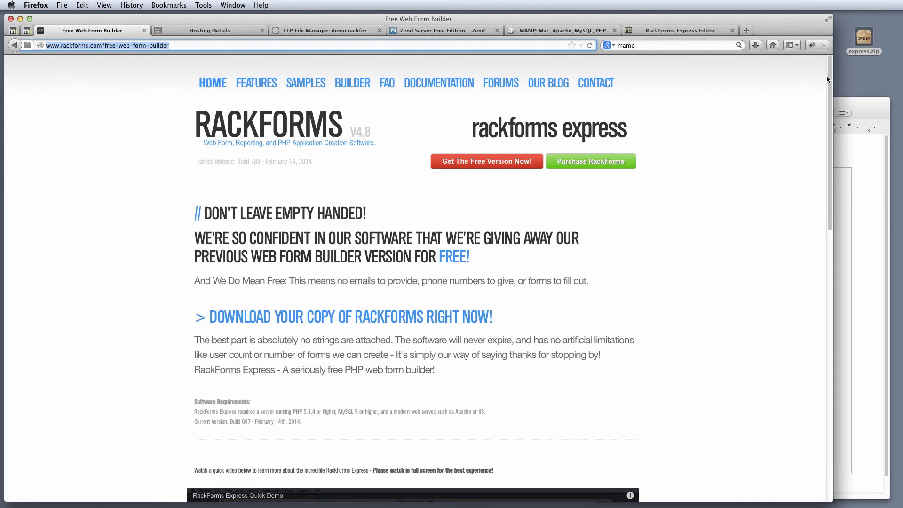
left_click_drag(857, 69, 851, 19)
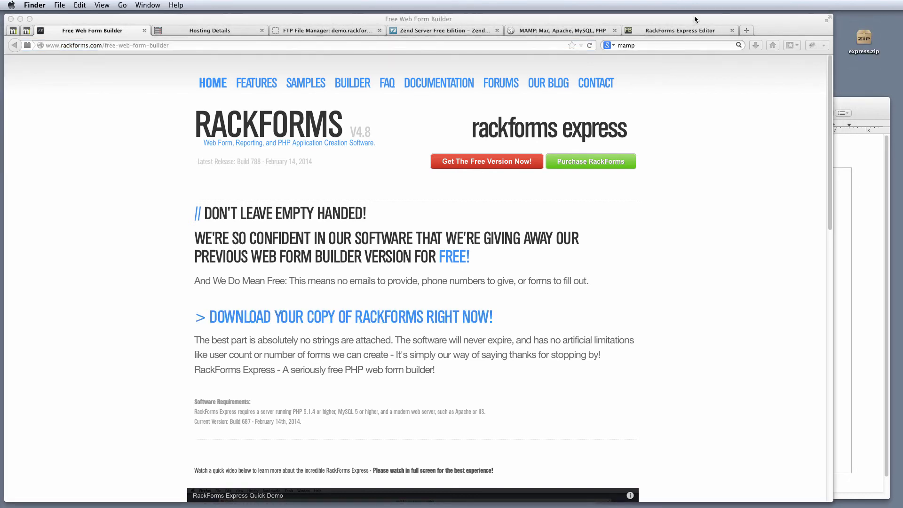
left_click(317, 31)
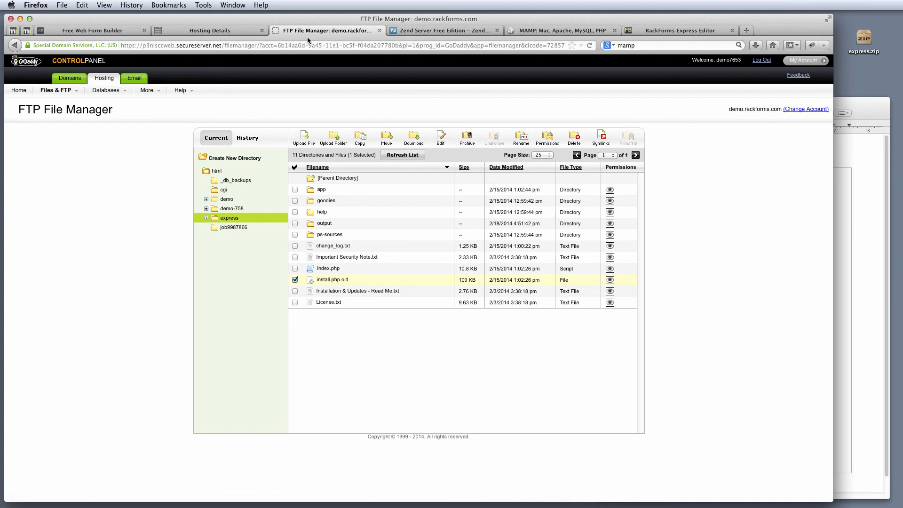
Review the hosting database hostname and saved credentials note, then go back to the RackForms Express Editor.
left_click(244, 34)
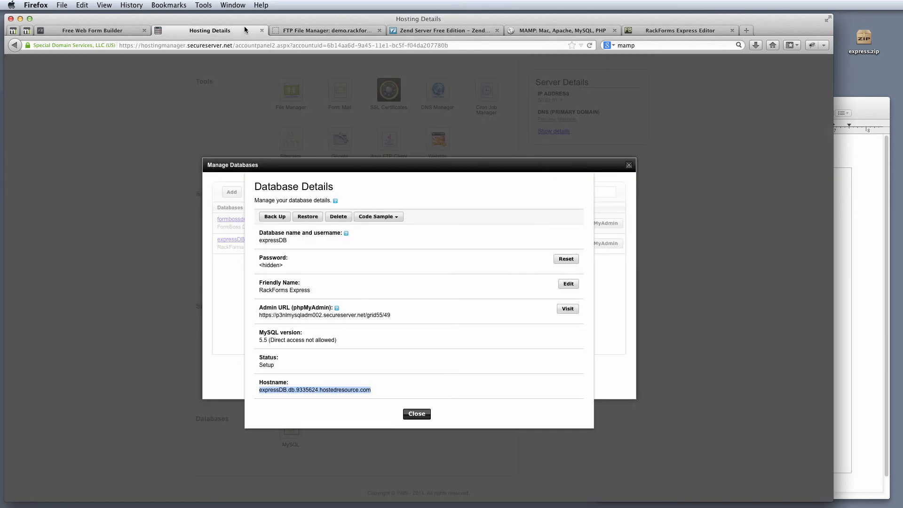
left_click(845, 155)
left_click(745, 184)
key("super+a")
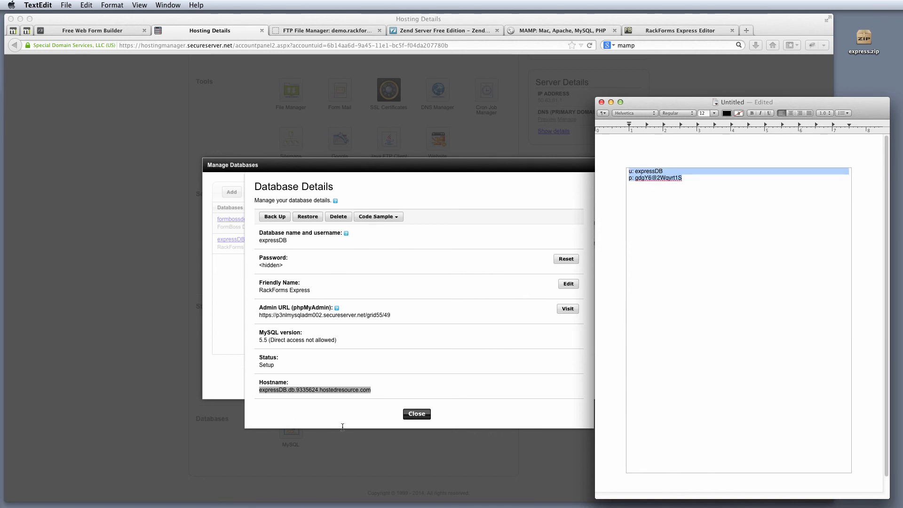
left_click_drag(380, 393, 260, 390)
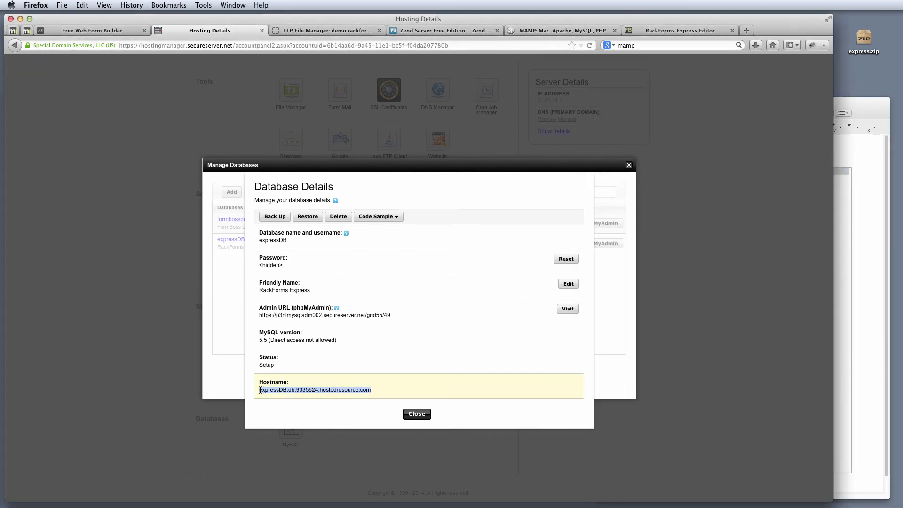
left_click(558, 30)
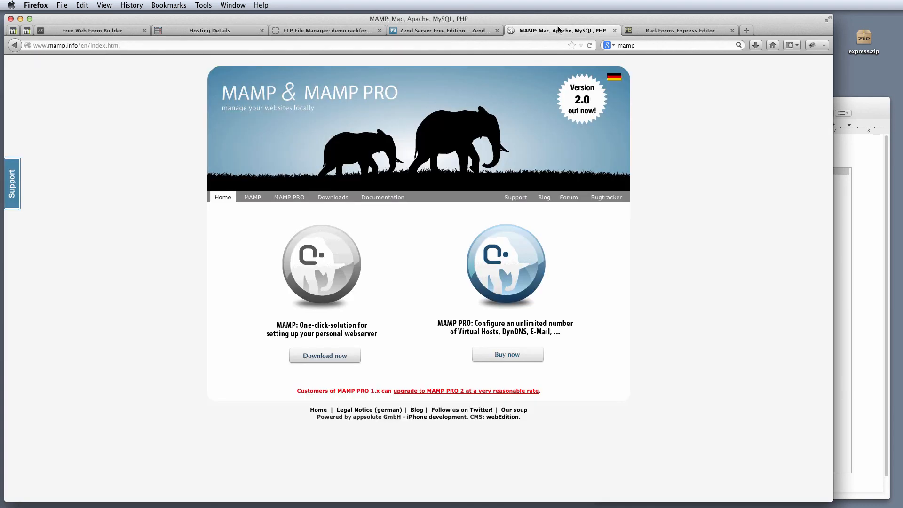
left_click(653, 30)
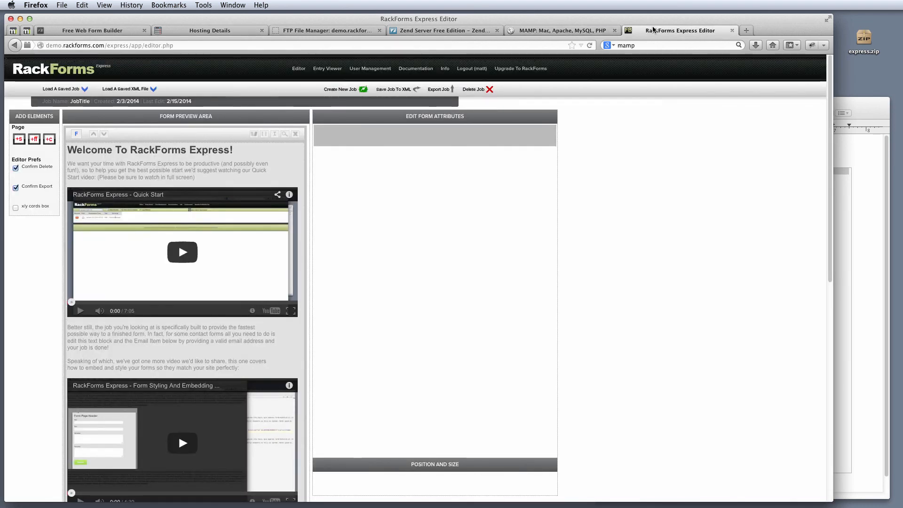